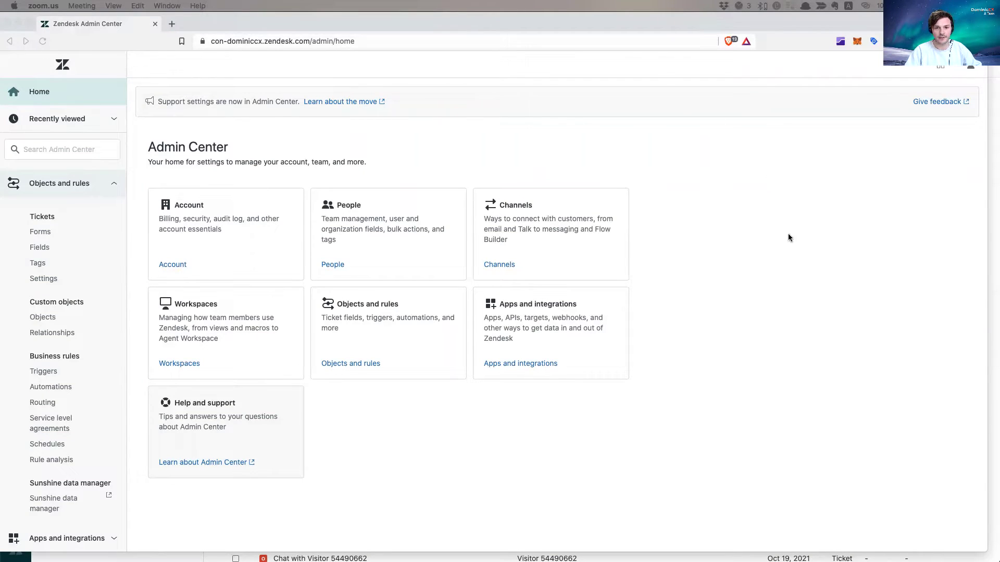
# Step: Go to Objects and rules > Business rules > Routing in the Admin Center sidebar
pyautogui.click(763, 368)
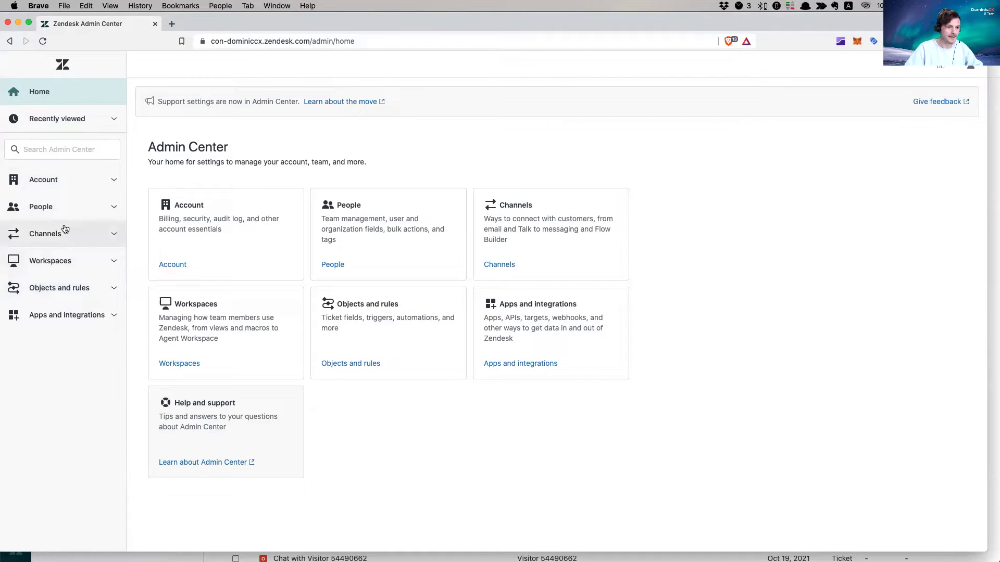
pyautogui.click(75, 294)
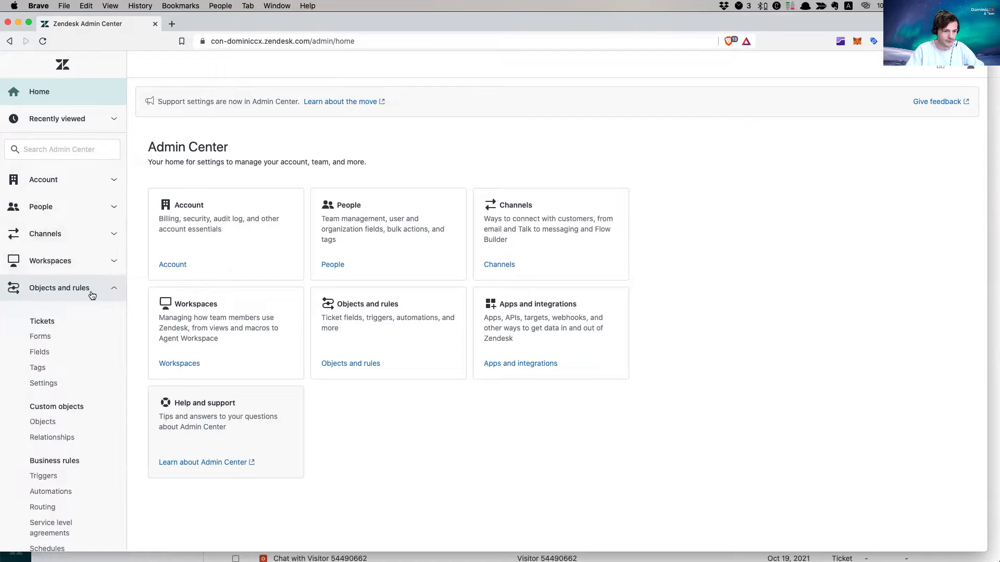
pyautogui.scroll(-5, 91, 295)
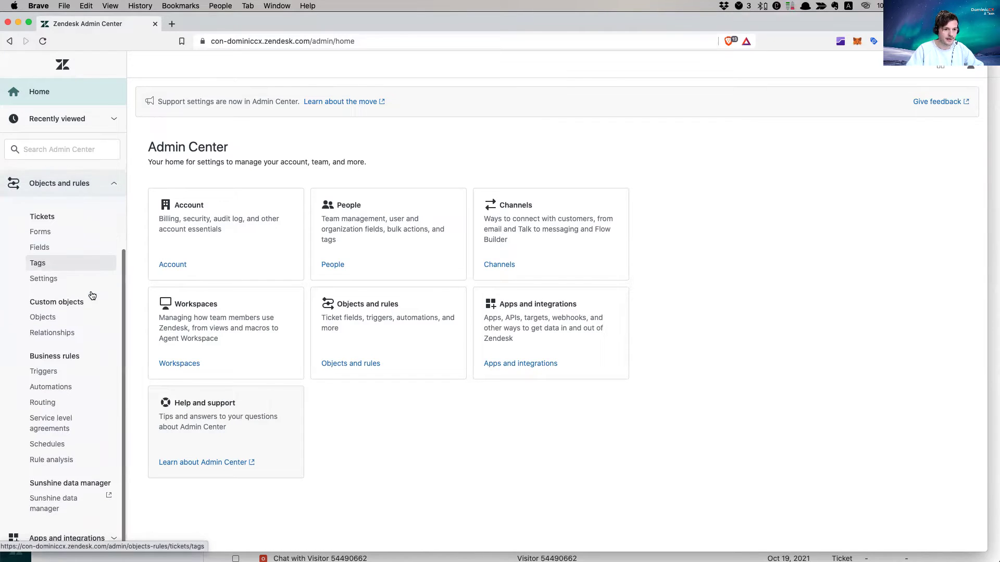
pyautogui.click(76, 404)
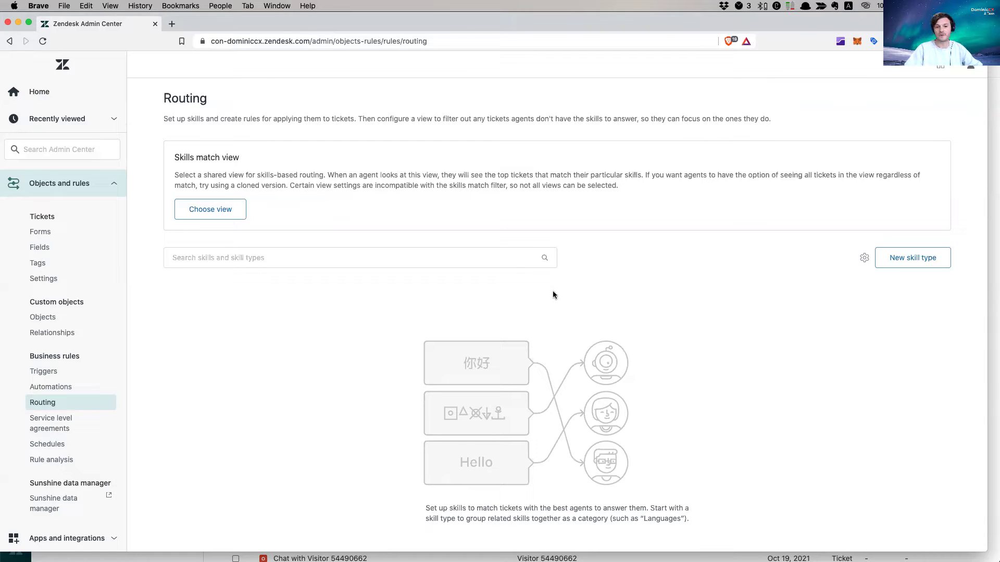
# Step: Create a new skill type named Language
pyautogui.click(910, 267)
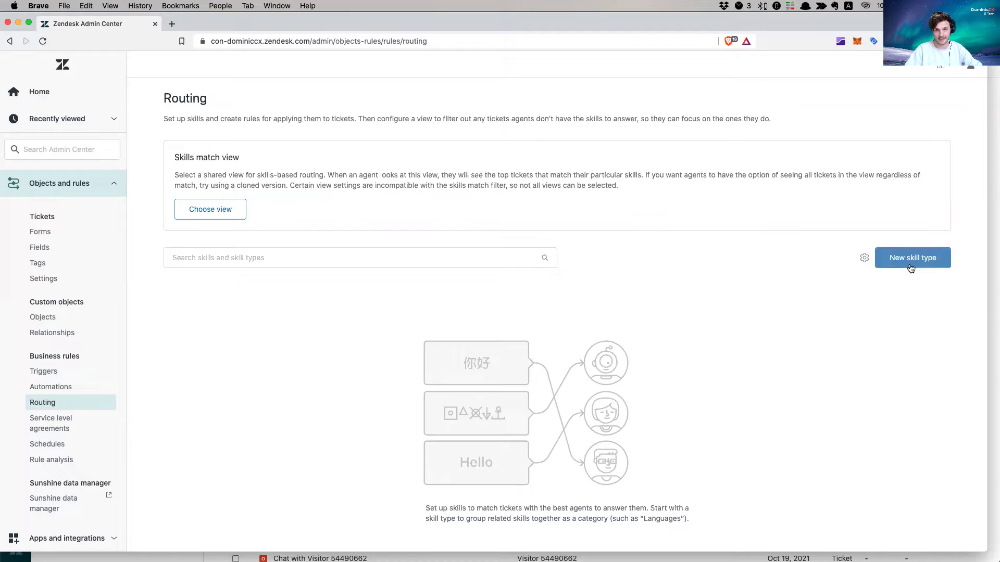
pyautogui.click(911, 267)
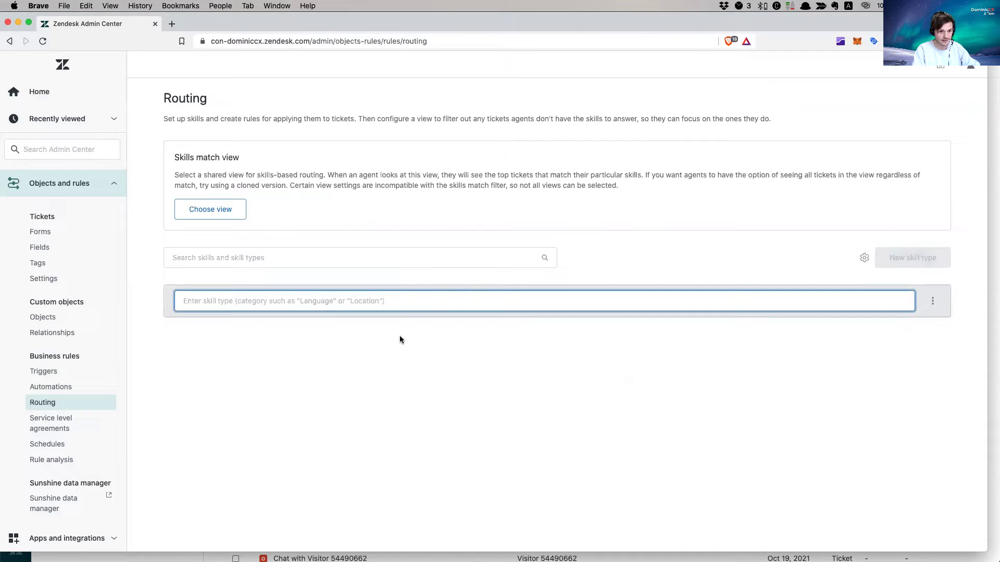
pyautogui.write('Land')
pyautogui.press('BackSpace')
pyautogui.write('guage')
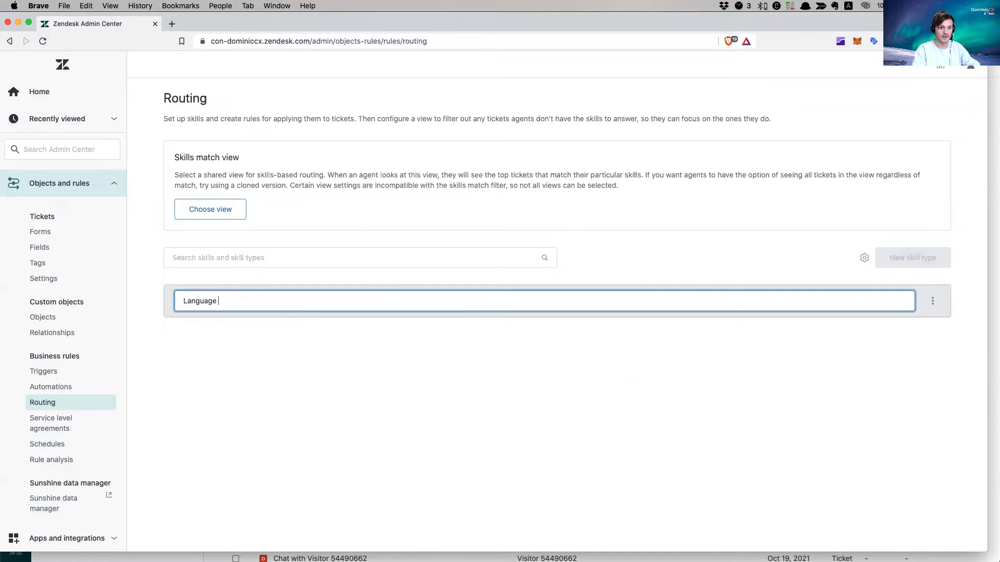
pyautogui.press('Return')
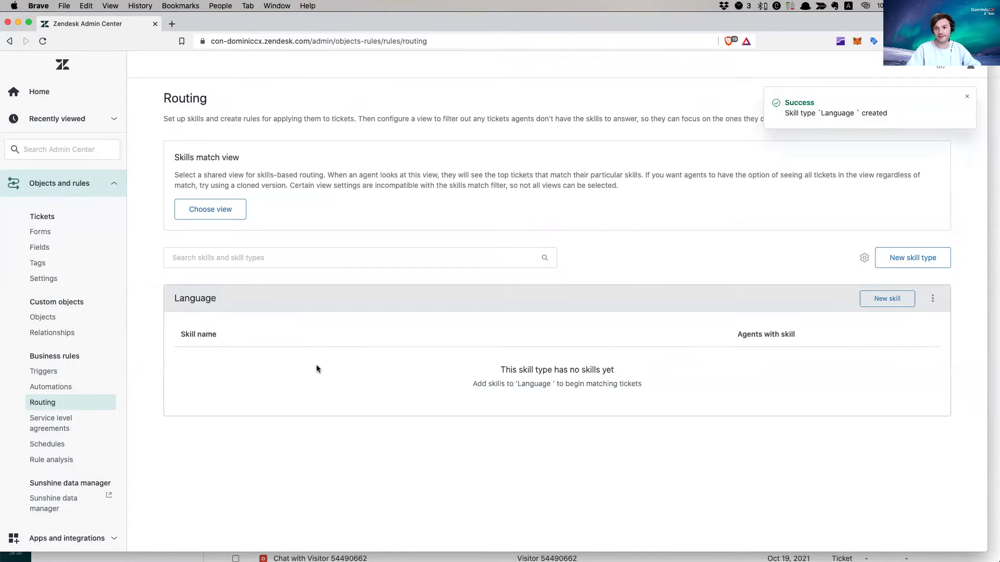
# Step: Add the skills English, German and Swedish under Language
pyautogui.click(884, 306)
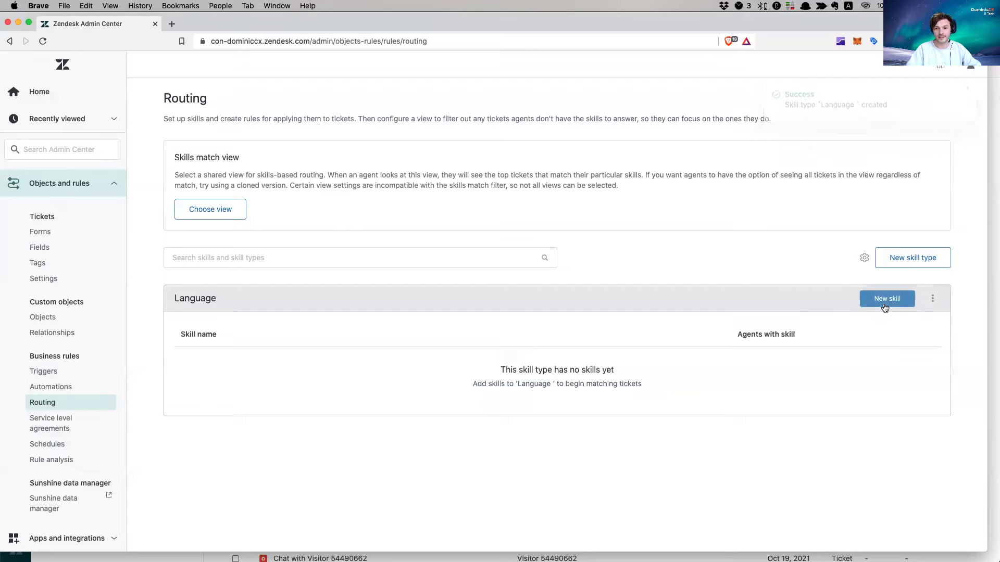
pyautogui.write('Englosi')
pyautogui.press('BackSpace')
pyautogui.press('BackSpace')
pyautogui.press('BackSpace')
pyautogui.write('ish')
pyautogui.press('Return')
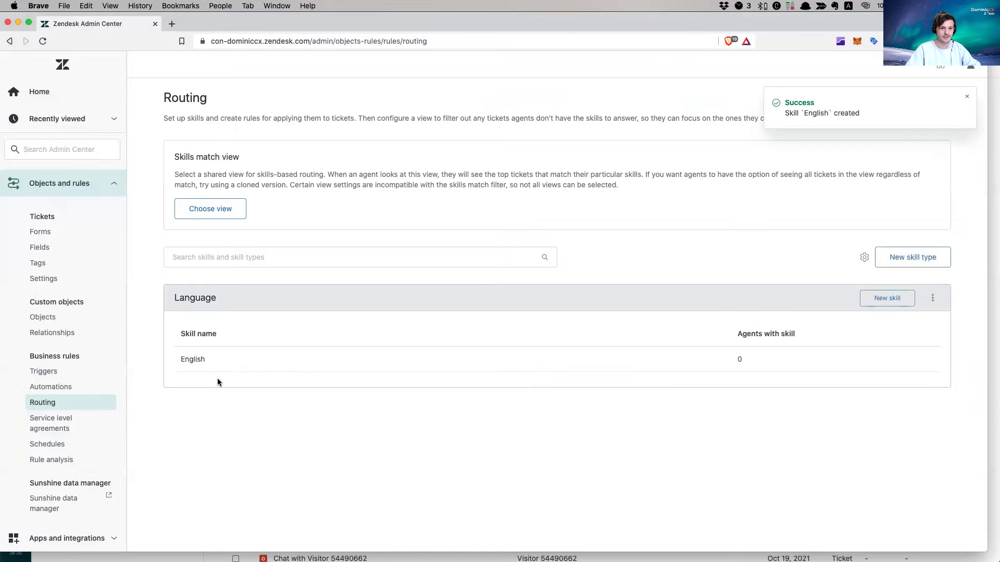
pyautogui.click(884, 304)
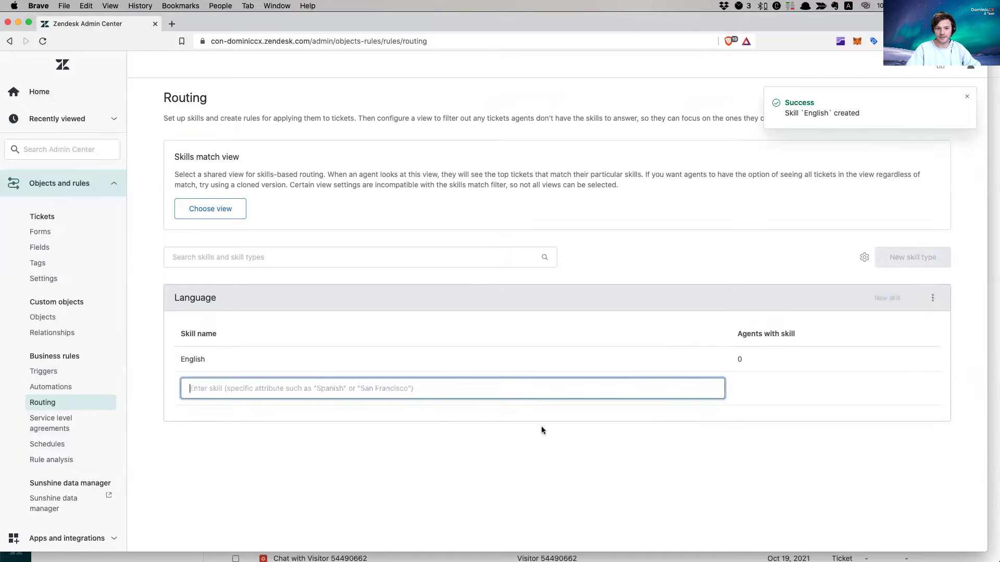
pyautogui.write('Ge')
pyautogui.write('rman')
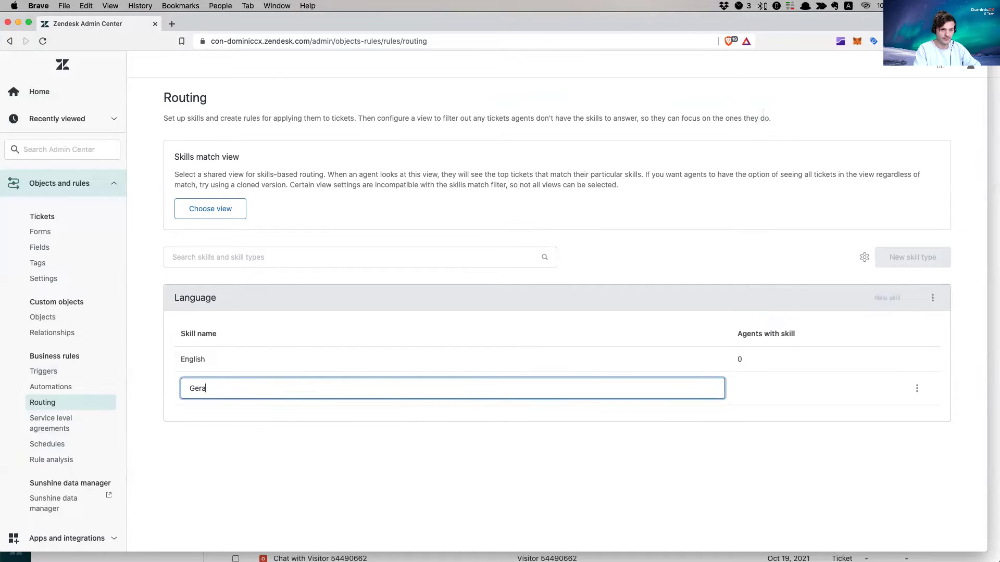
pyautogui.press('Return')
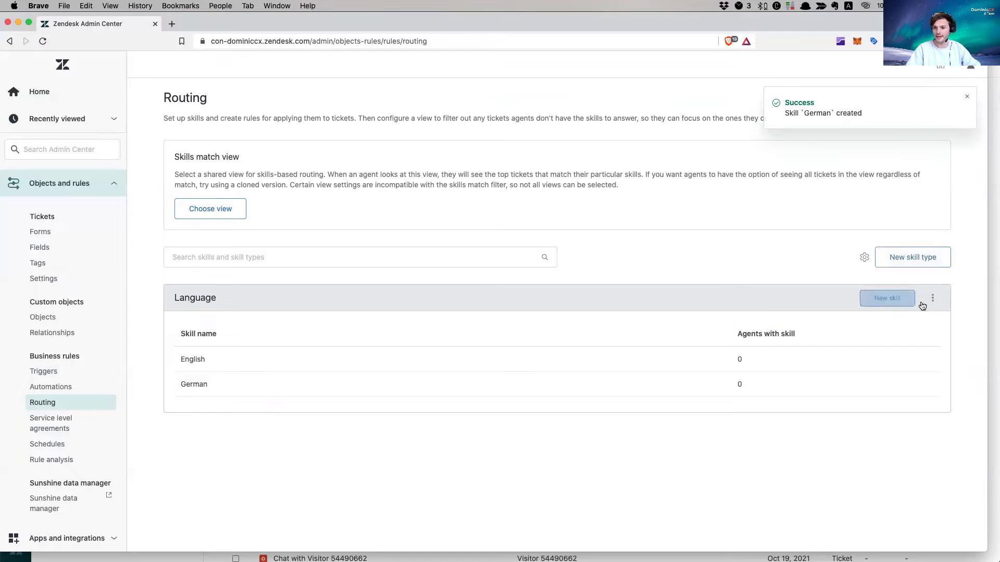
pyautogui.click(880, 301)
pyautogui.click(213, 411)
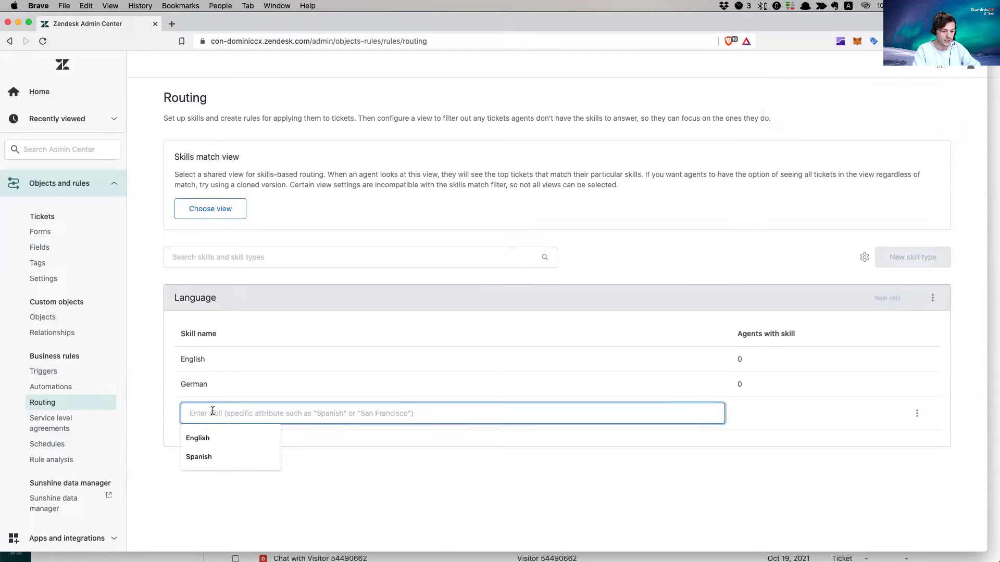
pyautogui.write('Swedish')
pyautogui.press('Return')
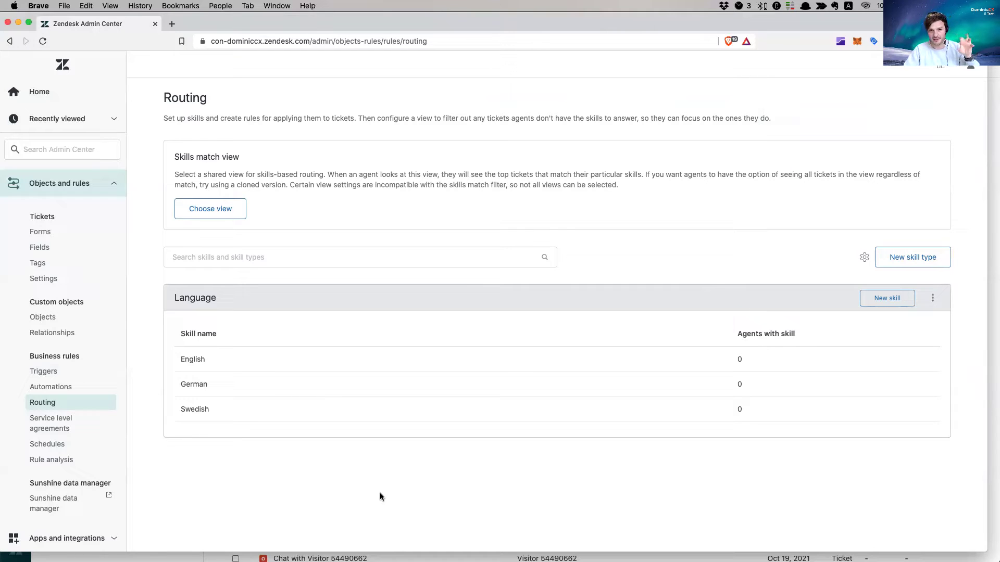
# Step: Open the English skill and scroll down to its ticket conditions and Agents section
pyautogui.click(263, 359)
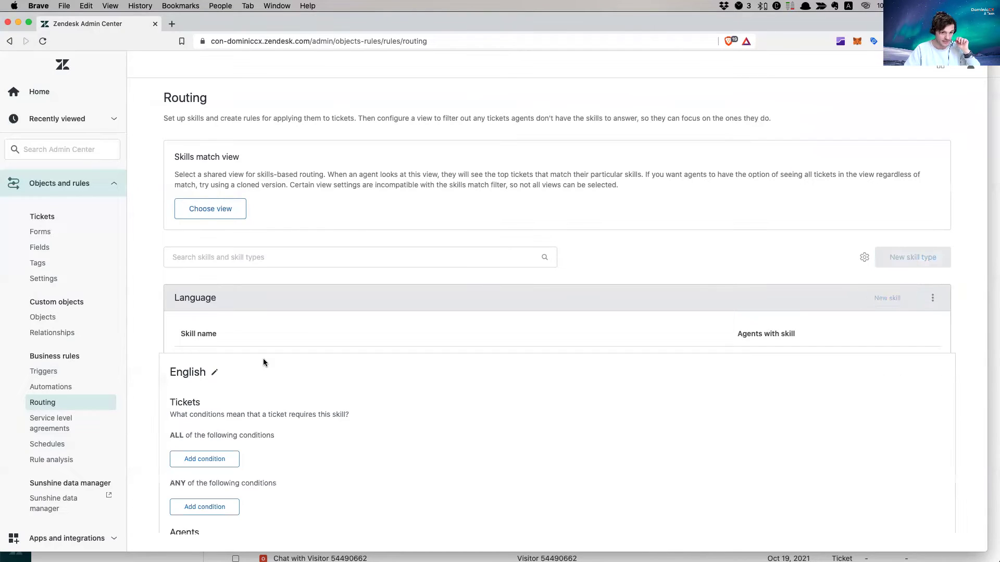
pyautogui.scroll(-5, 361, 388)
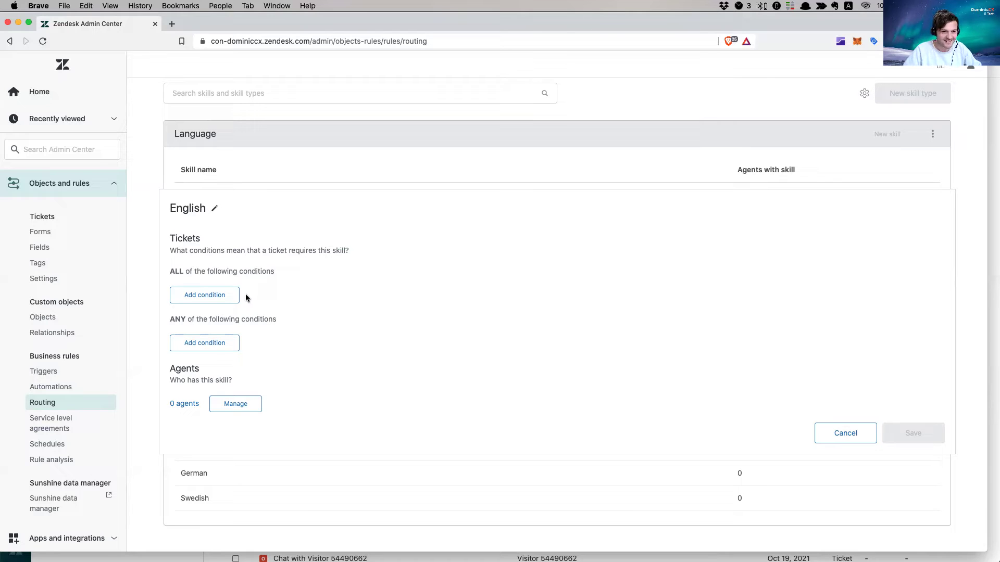
# Step: Add a ticket condition Brand Is ArtPharma to the English skill
pyautogui.click(218, 295)
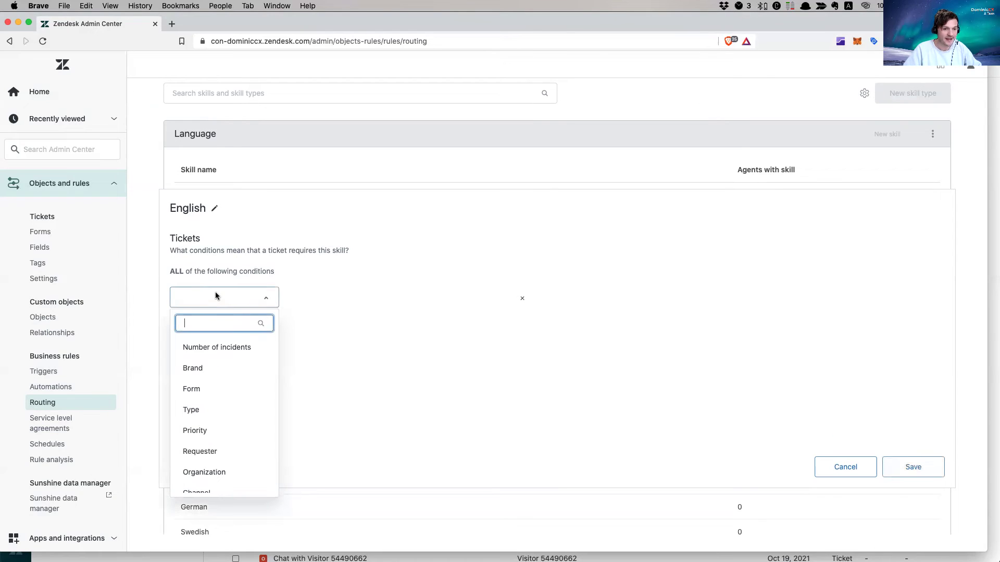
pyautogui.click(219, 369)
pyautogui.click(341, 346)
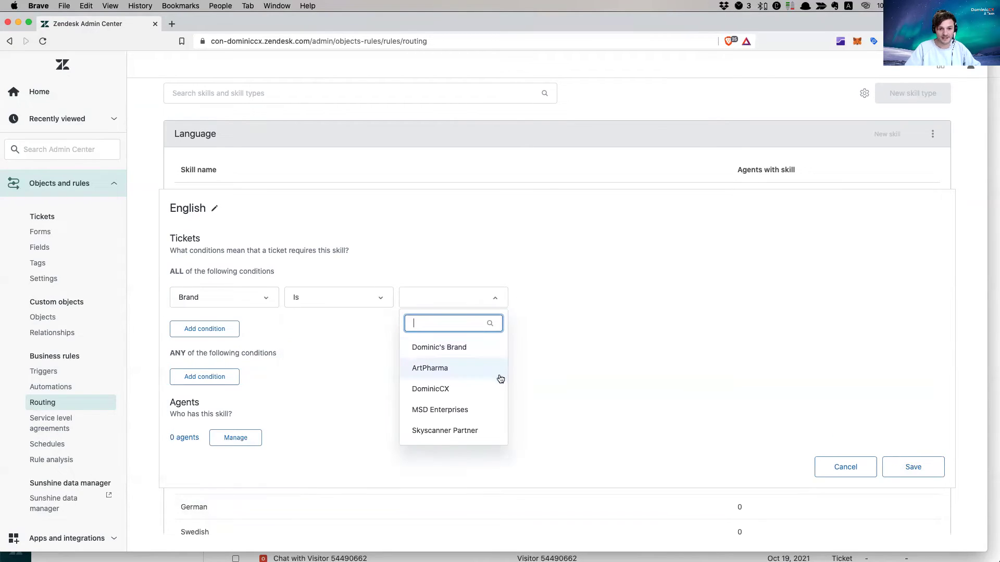
pyautogui.click(464, 367)
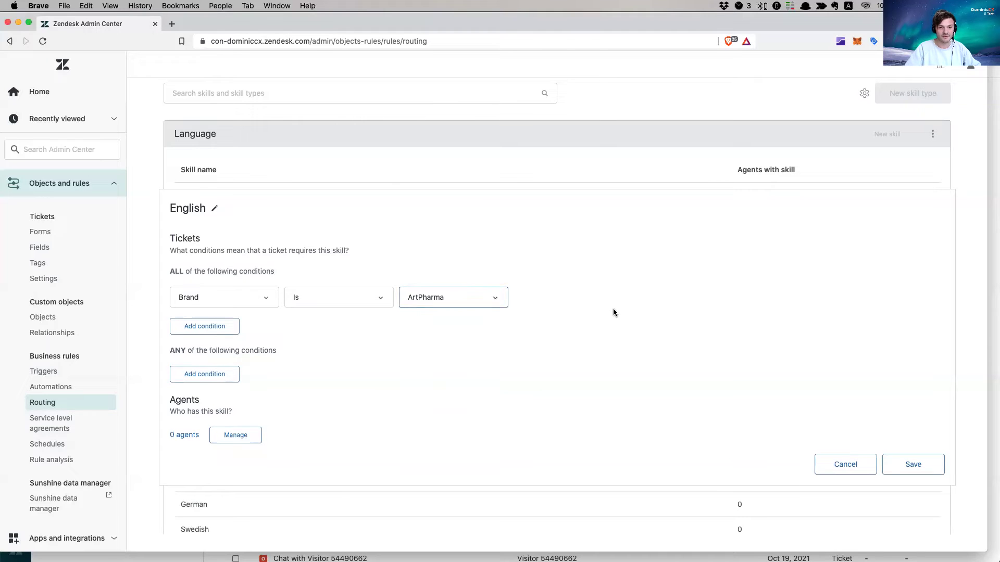
pyautogui.click(228, 381)
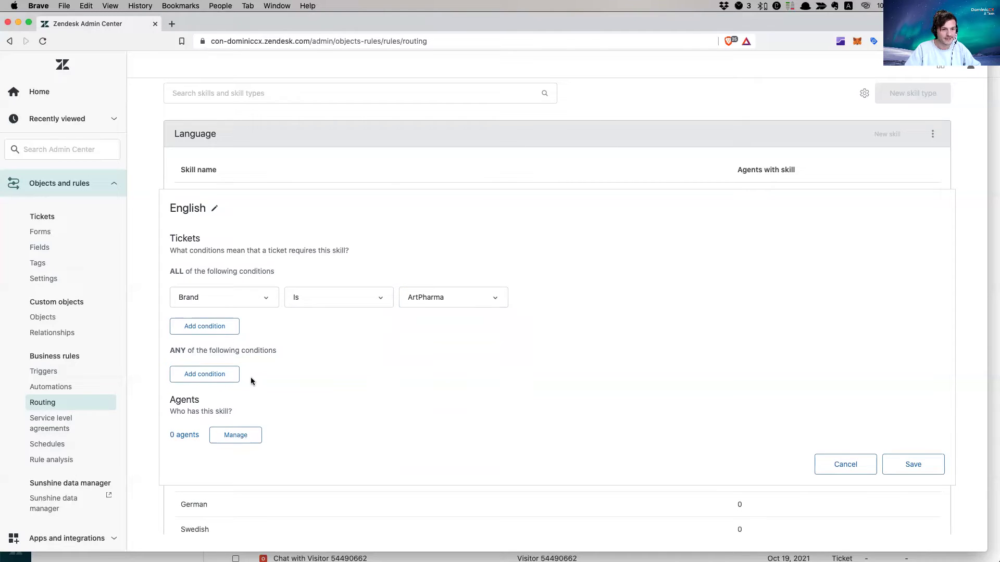
# Step: Assign the English skill to one agent and save the skill
pyautogui.click(247, 442)
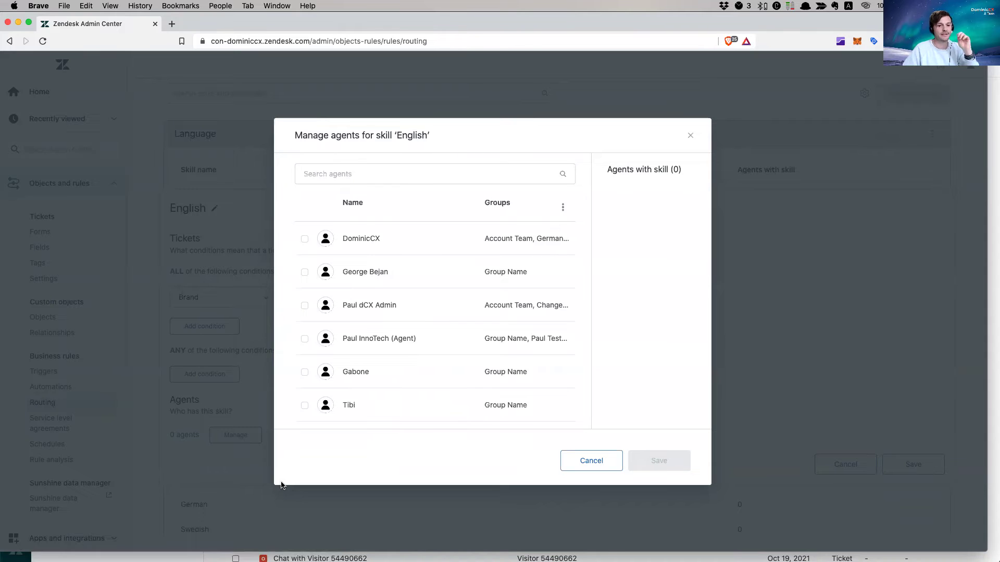
pyautogui.click(304, 271)
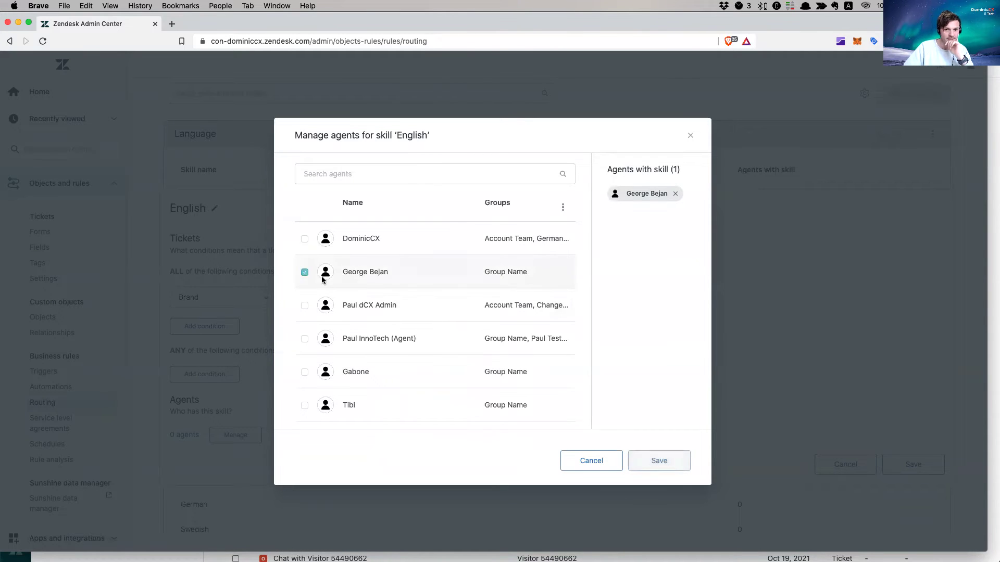
pyautogui.click(669, 472)
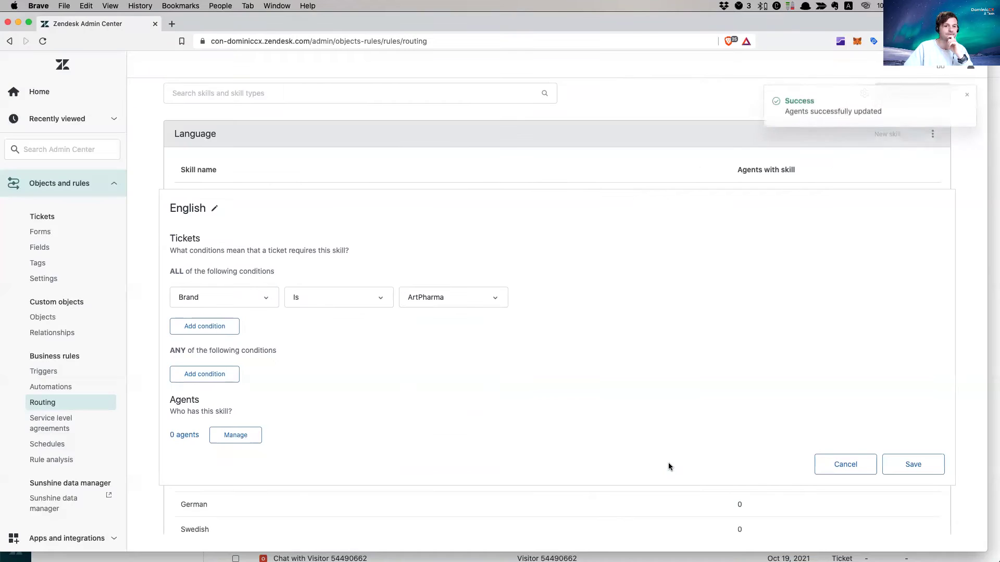
pyautogui.click(921, 462)
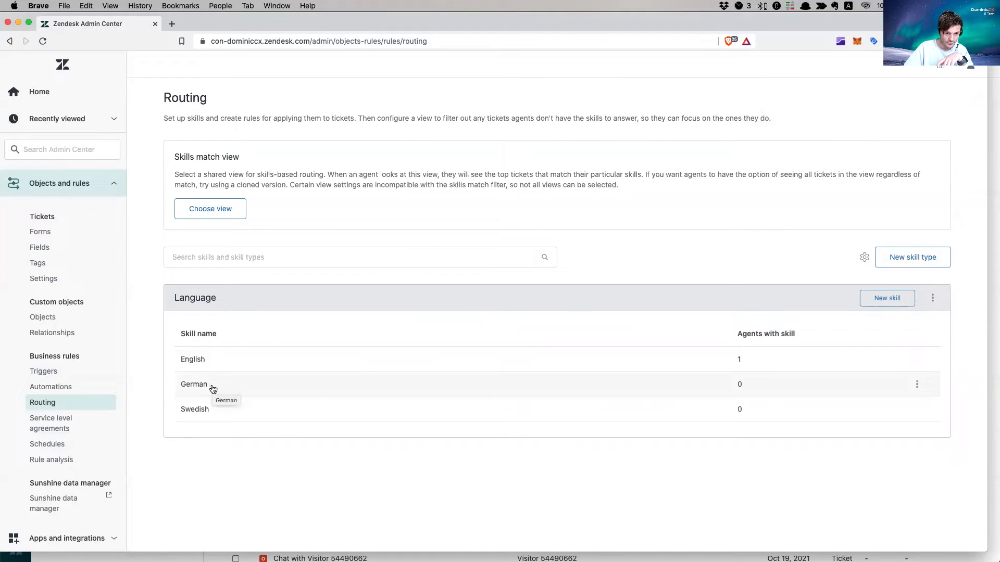
# Step: Open the German skill and add the condition Brand Is DominicCX
pyautogui.click(213, 389)
pyautogui.scroll(-3, 589, 412)
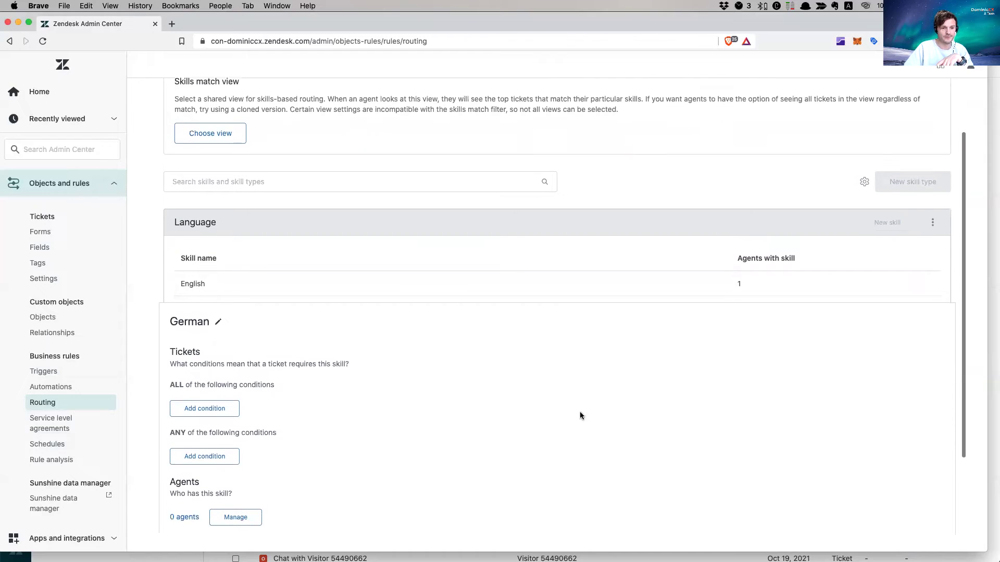
pyautogui.click(212, 411)
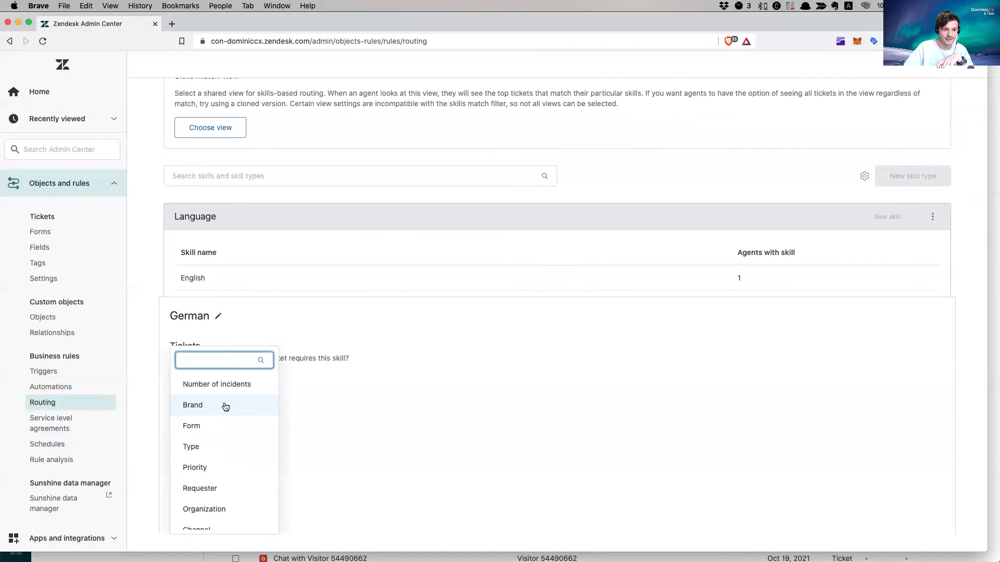
pyautogui.click(223, 408)
pyautogui.click(310, 454)
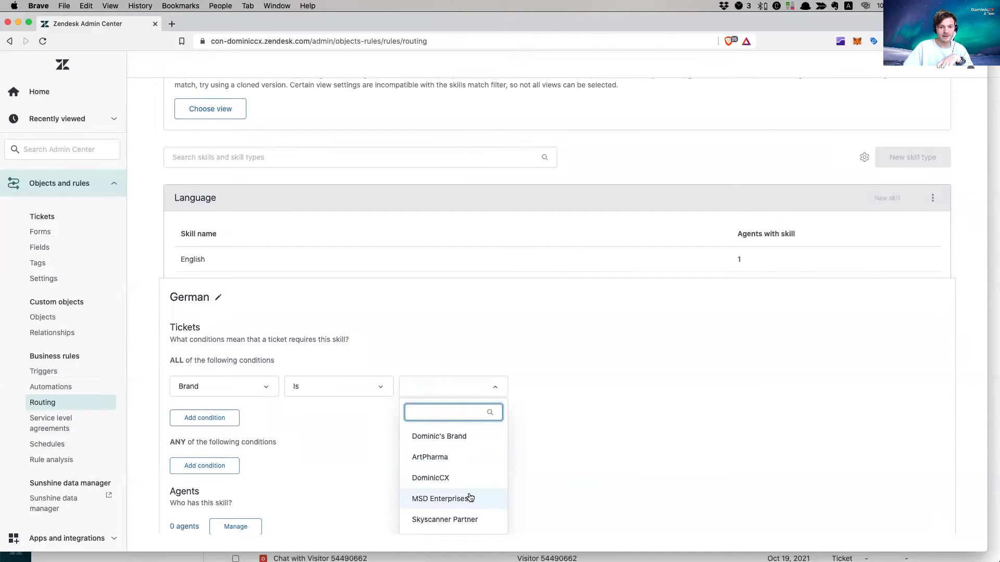
pyautogui.click(468, 479)
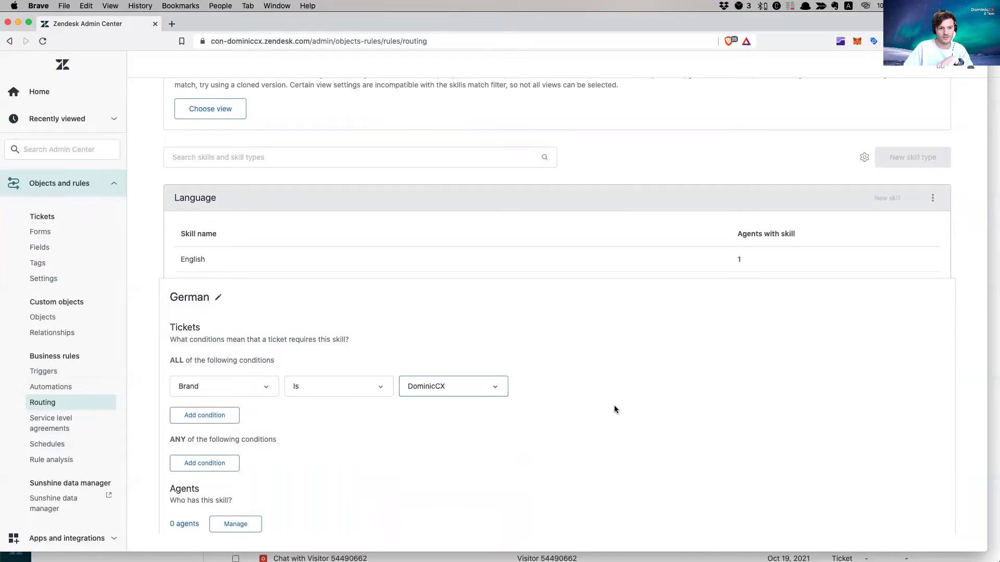
# Step: Assign the German skill to the first agent and save the skill
pyautogui.scroll(-3, 609, 407)
pyautogui.click(241, 413)
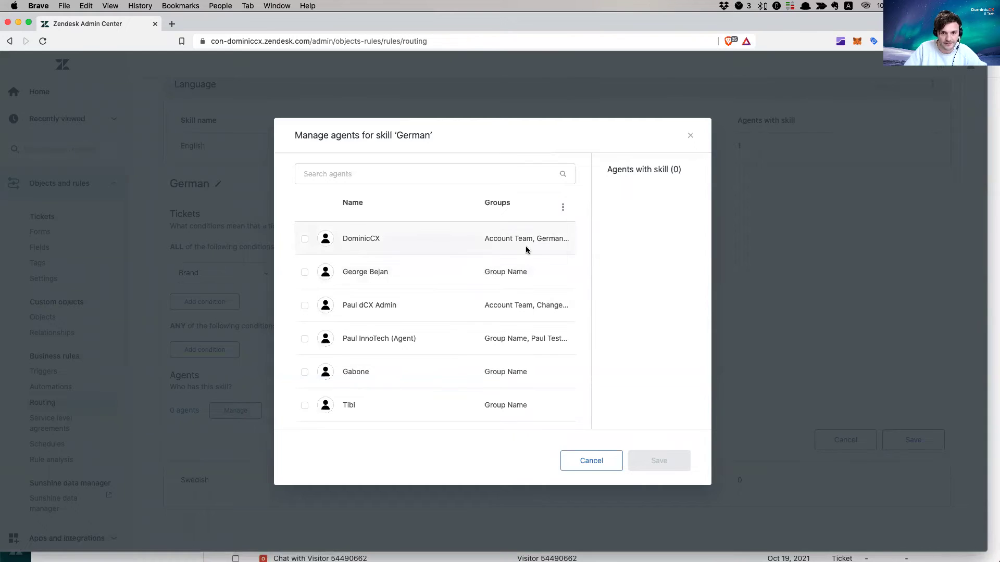
pyautogui.click(305, 240)
pyautogui.click(658, 461)
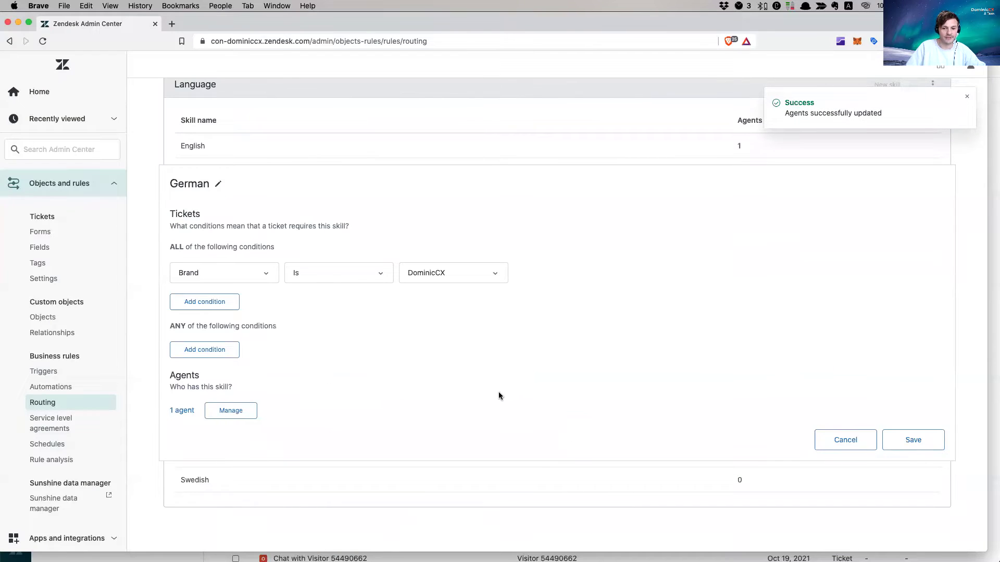
pyautogui.click(924, 439)
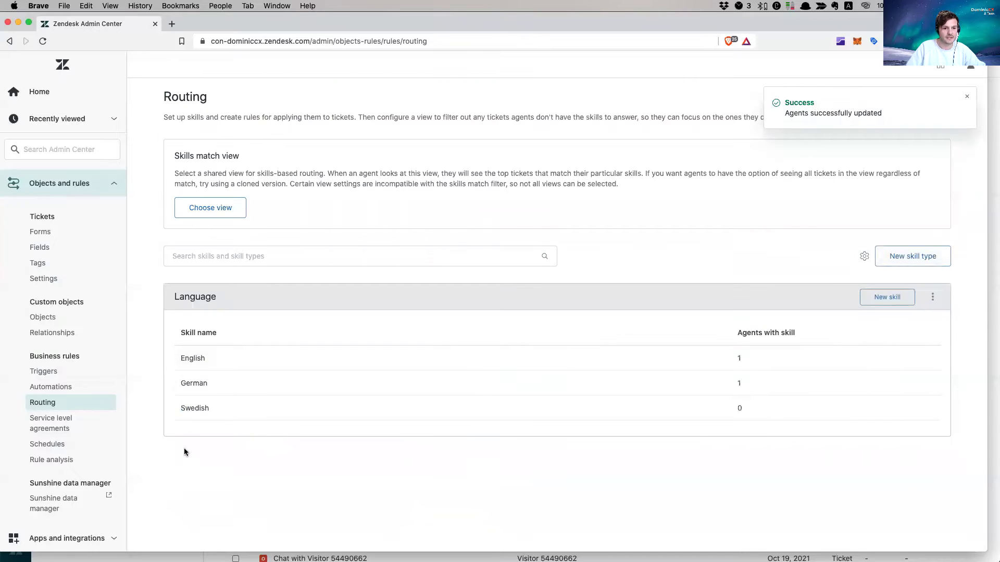
# Step: Open the Swedish skill and add the condition Brand Is Dominic's Brand
pyautogui.click(206, 408)
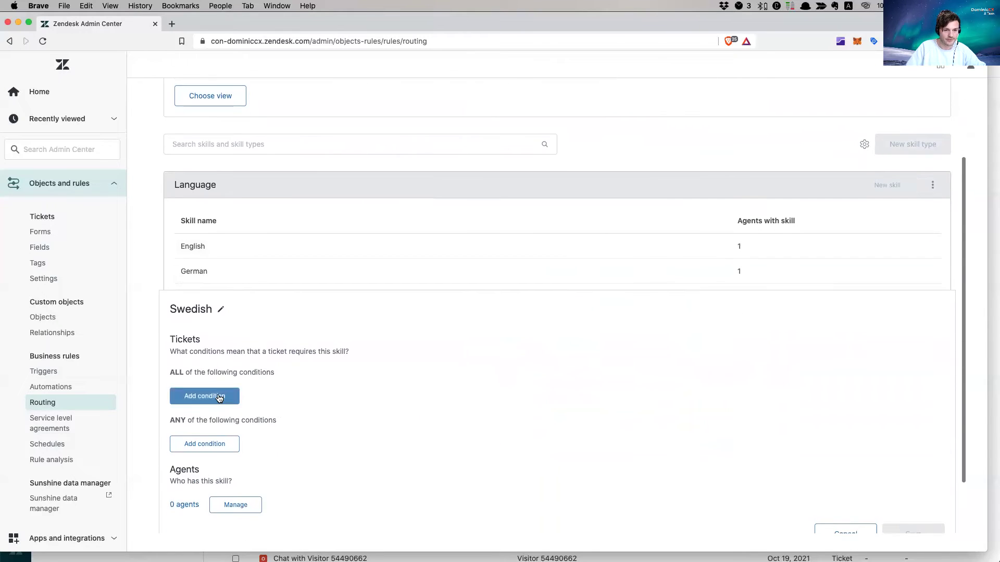
pyautogui.click(219, 398)
pyautogui.click(212, 404)
pyautogui.click(310, 444)
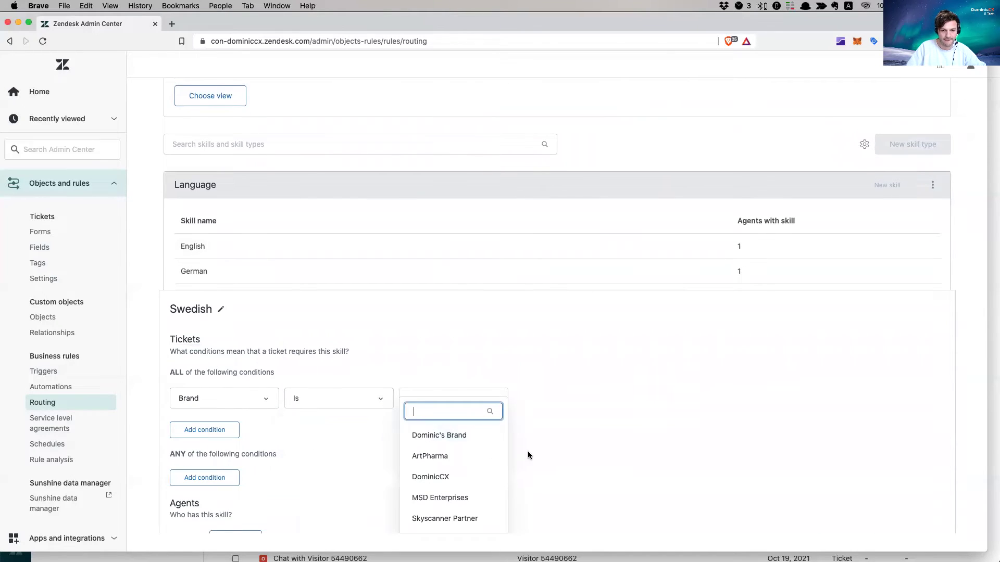
pyautogui.click(468, 436)
# Step: Assign the Swedish skill to one agent and save the skill
pyautogui.scroll(-2, 641, 438)
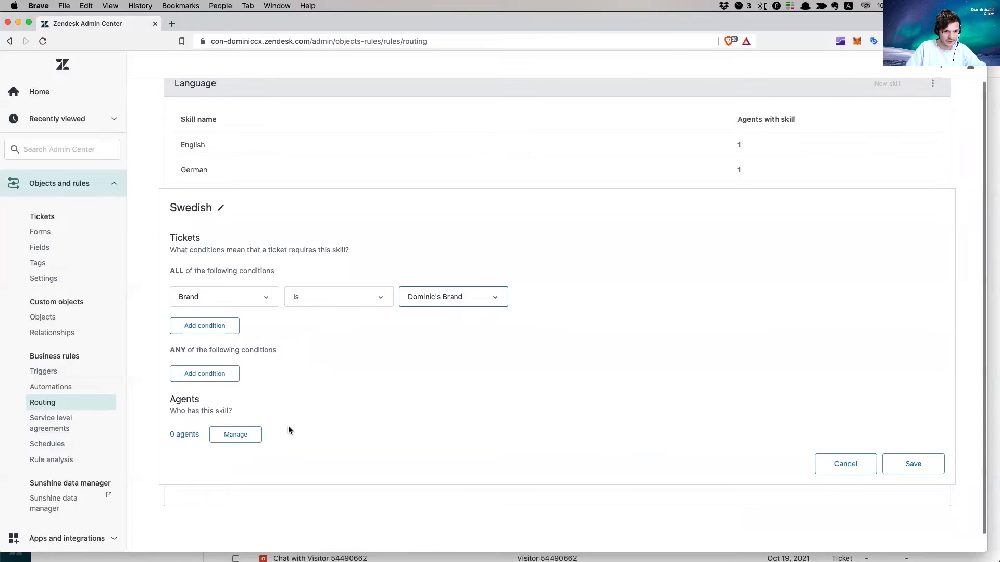
pyautogui.click(237, 435)
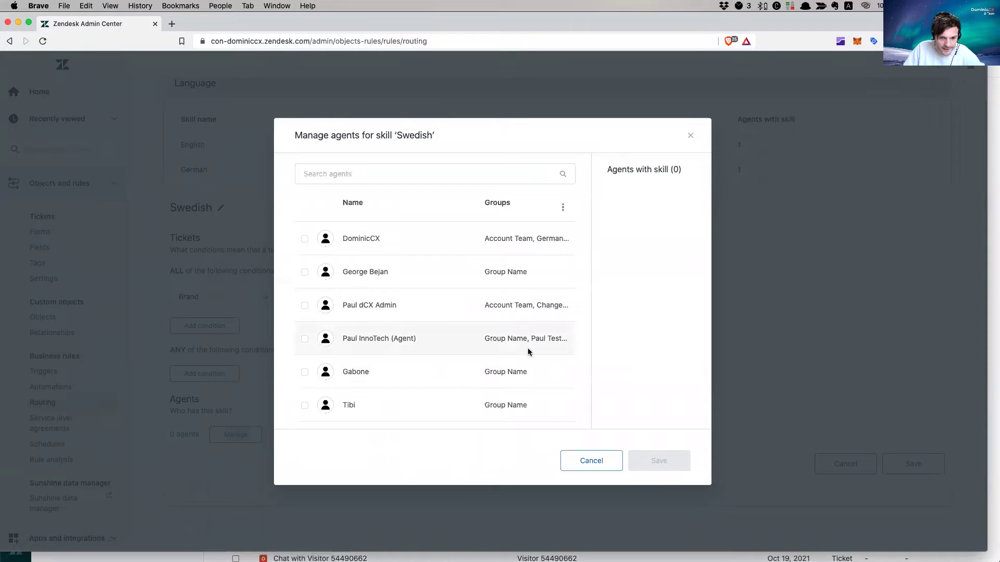
pyautogui.scroll(-2, 529, 349)
pyautogui.scroll(-2, 530, 350)
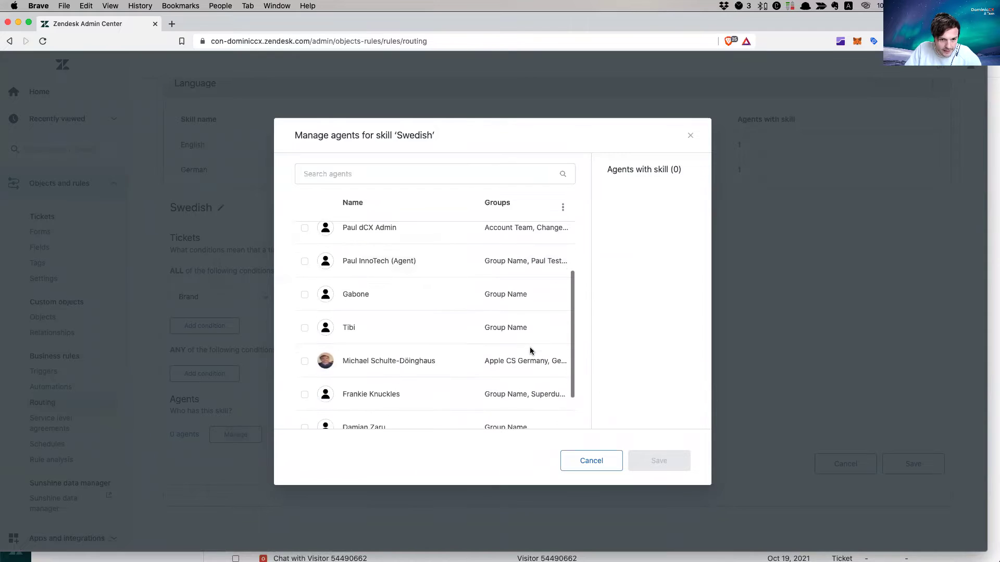
pyautogui.click(304, 361)
pyautogui.click(659, 460)
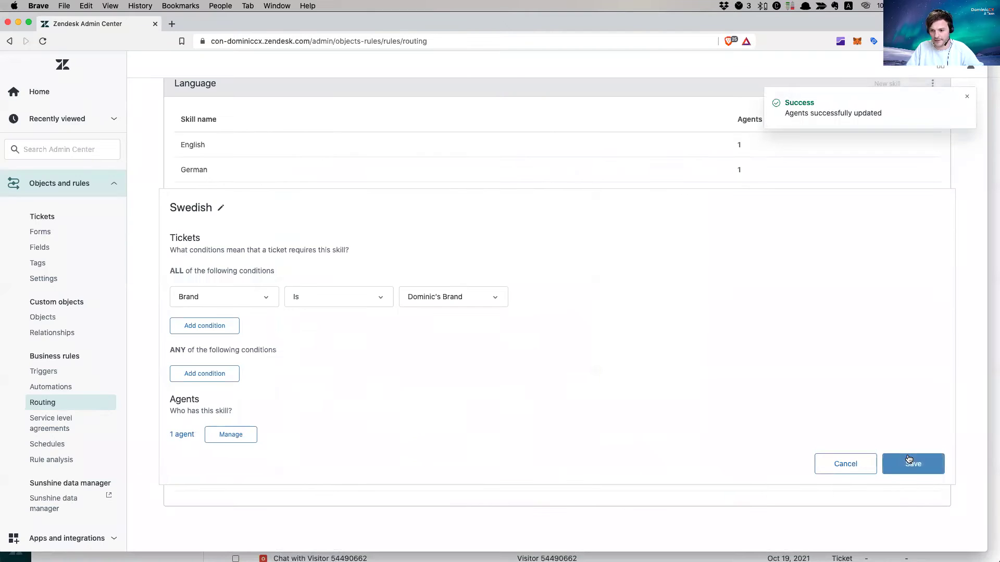
pyautogui.click(910, 463)
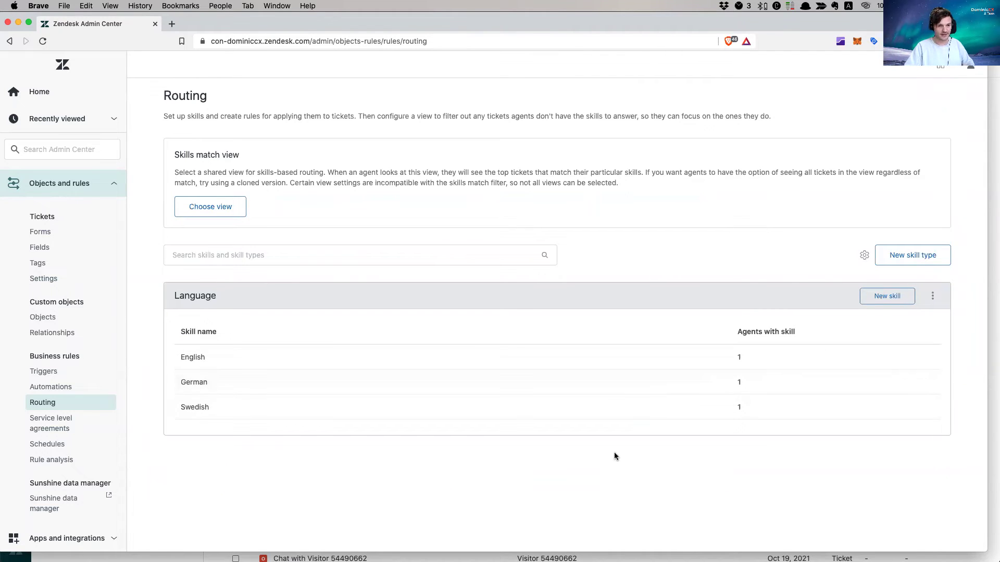
# Step: Open Support in a new tab, join the Goosy Wi-Fi network, and reload the agent page
pyautogui.click(940, 67)
pyautogui.click(885, 101)
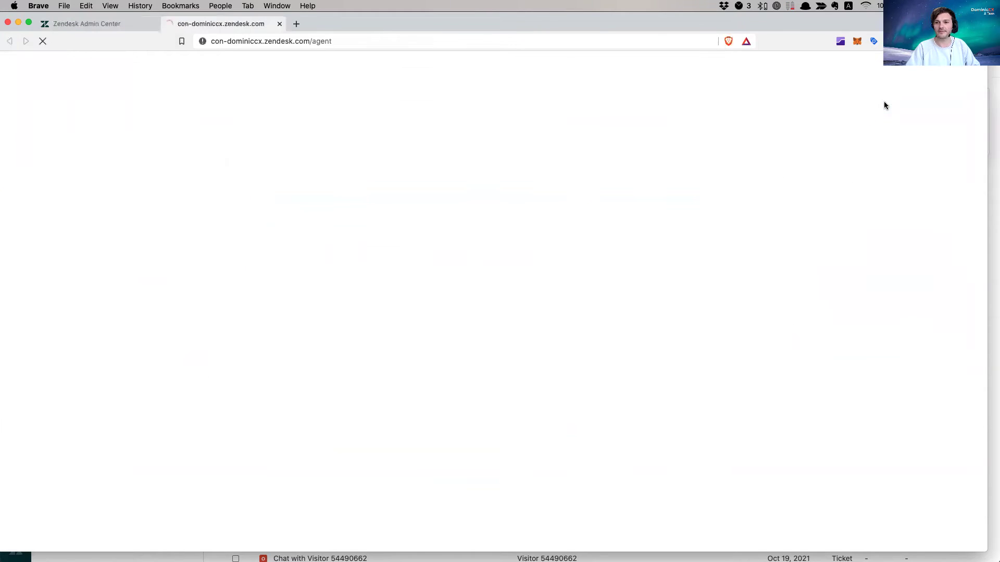
pyautogui.click(868, 5)
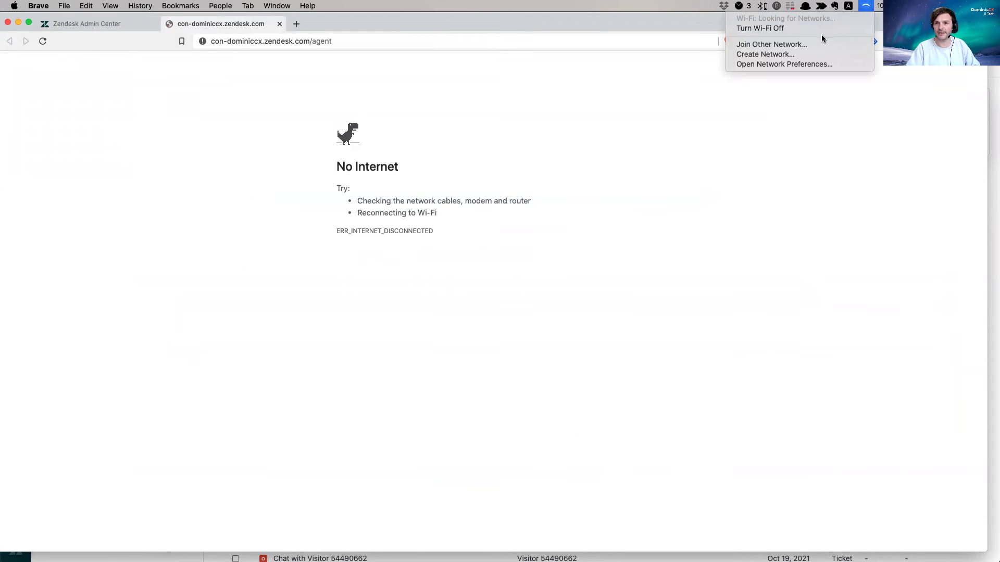
pyautogui.click(812, 27)
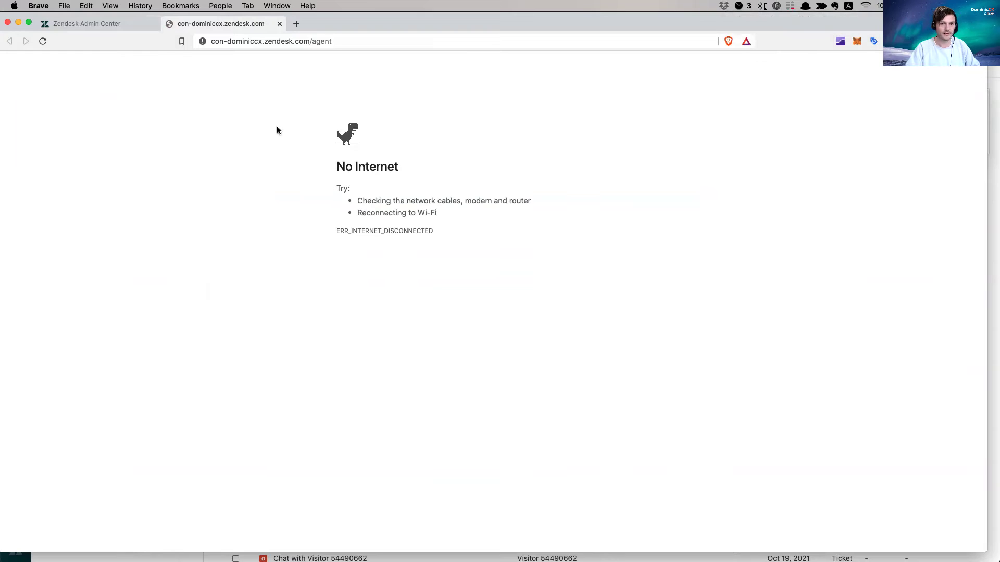
pyautogui.click(862, 6)
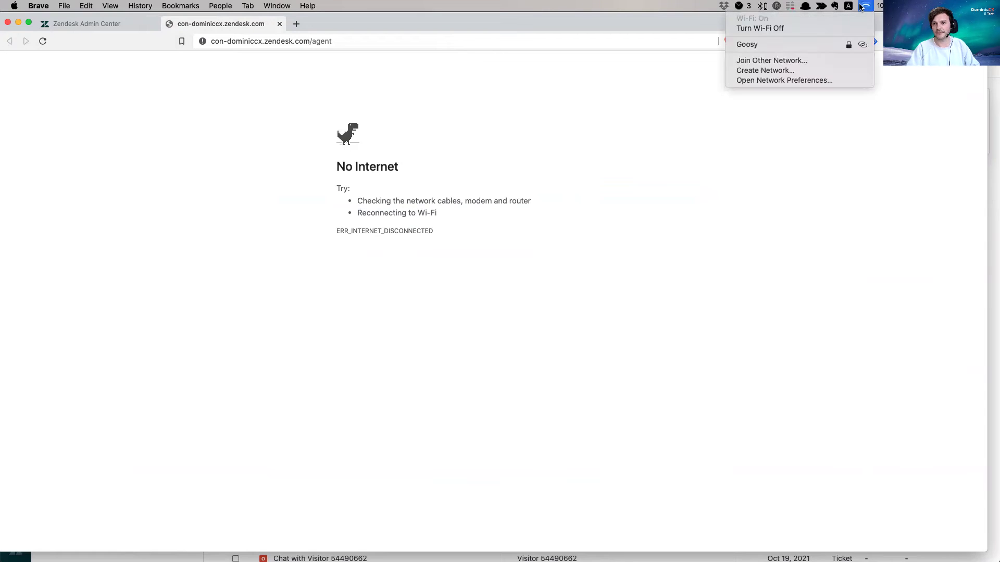
pyautogui.click(842, 43)
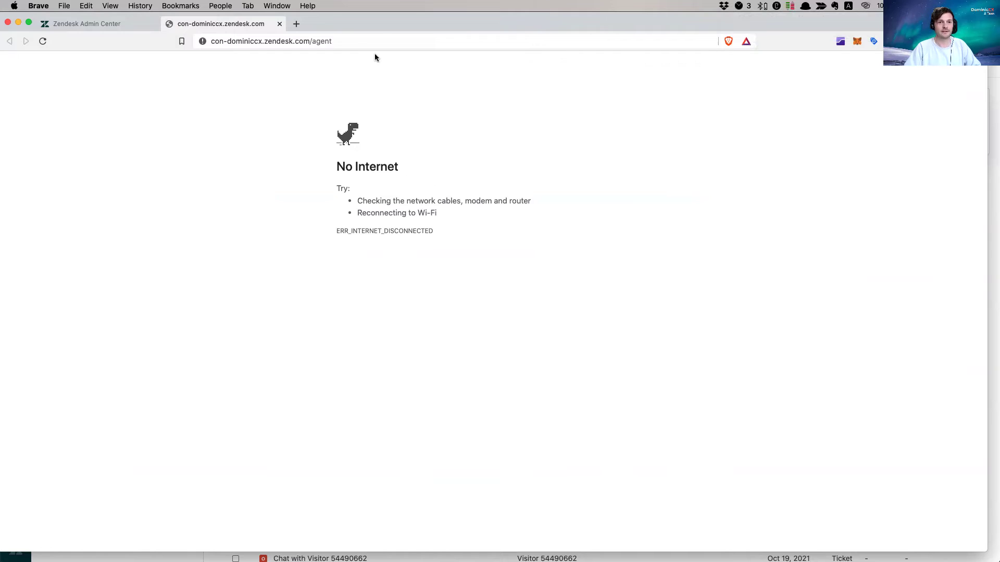
pyautogui.click(381, 40)
pyautogui.press('Return')
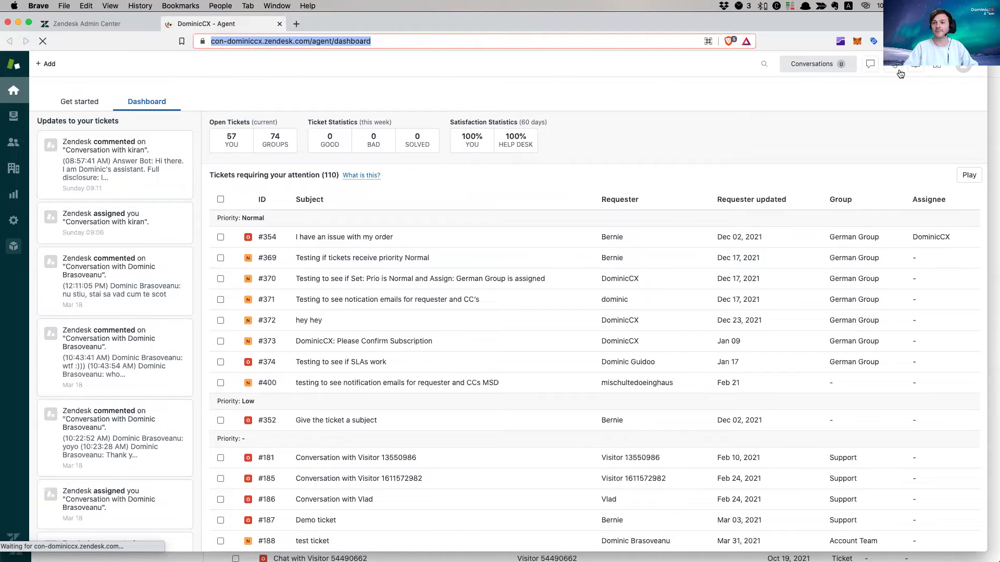
# Step: Open your own user profile and scroll down to the Skills field
pyautogui.click(962, 65)
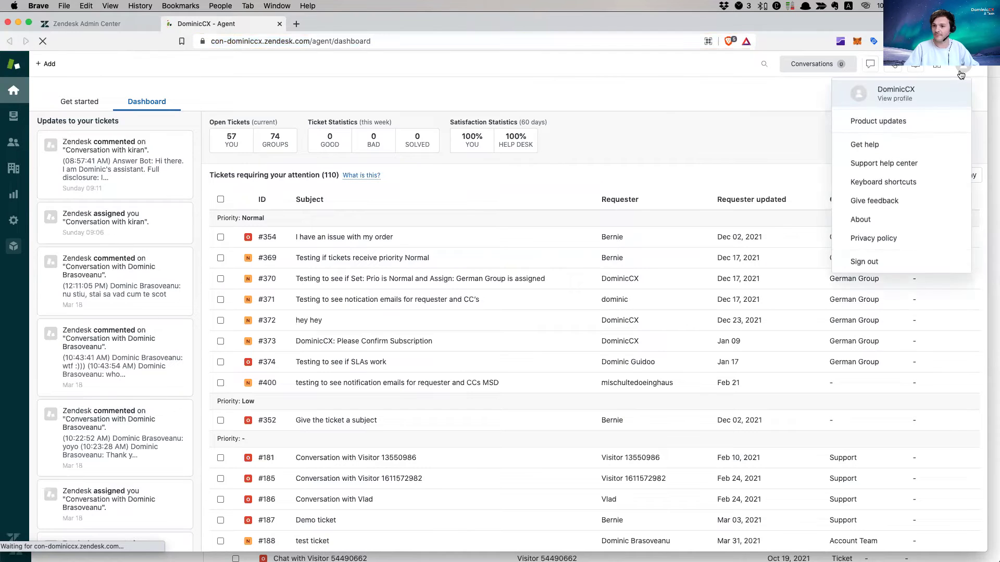
pyautogui.click(890, 97)
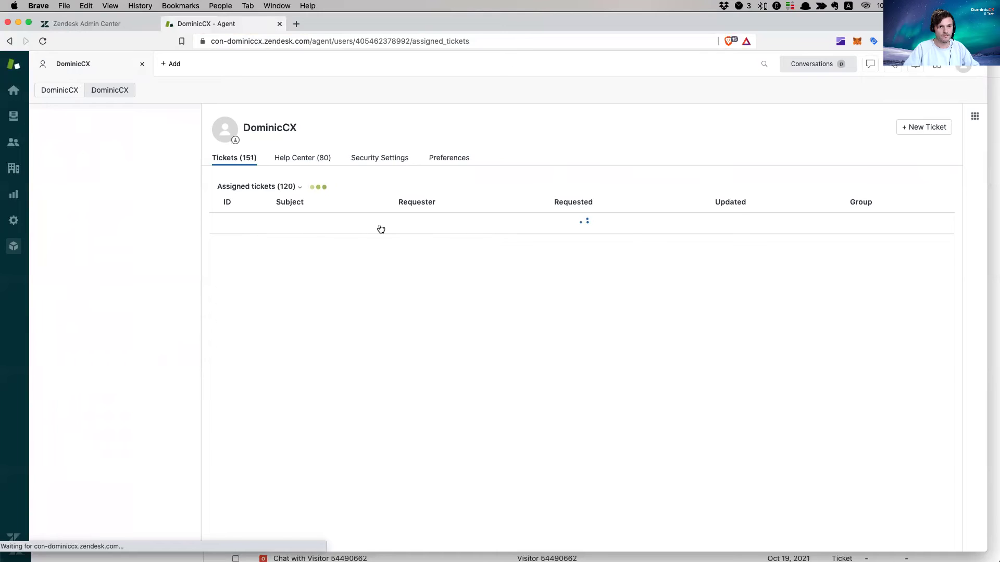
pyautogui.scroll(-5, 185, 359)
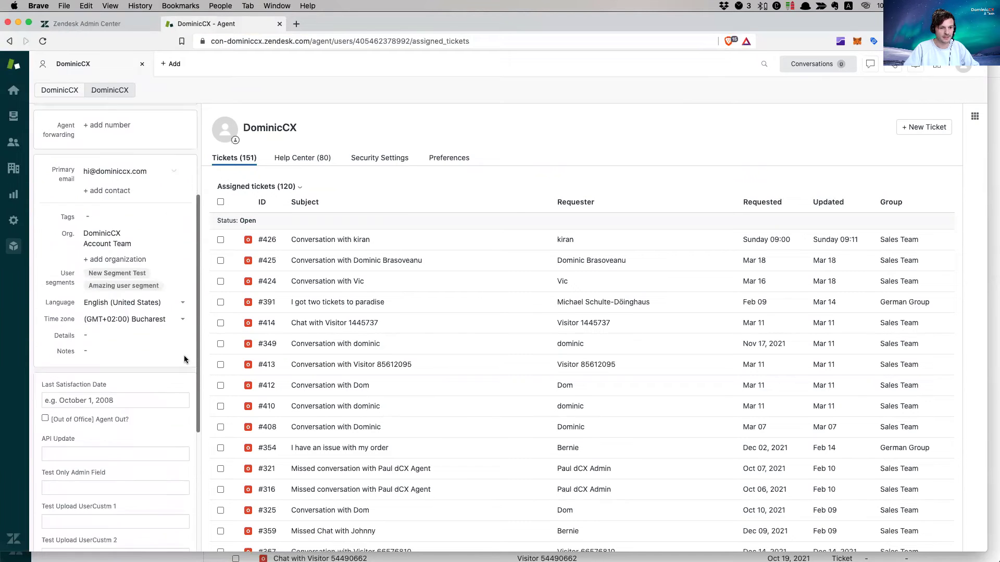
pyautogui.scroll(-4, 185, 360)
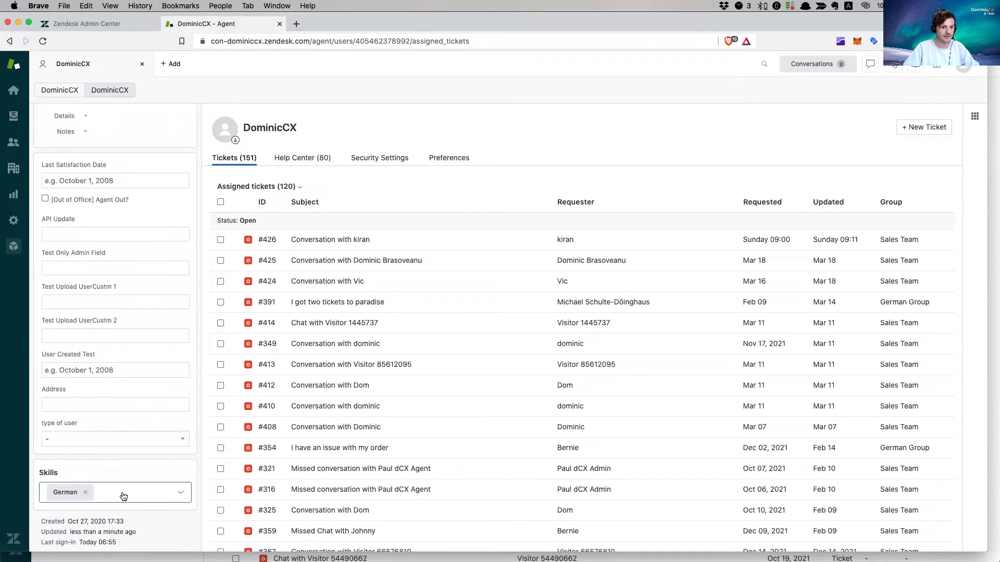
# Step: Set the profile's Skills field to the German language skill
pyautogui.click(124, 495)
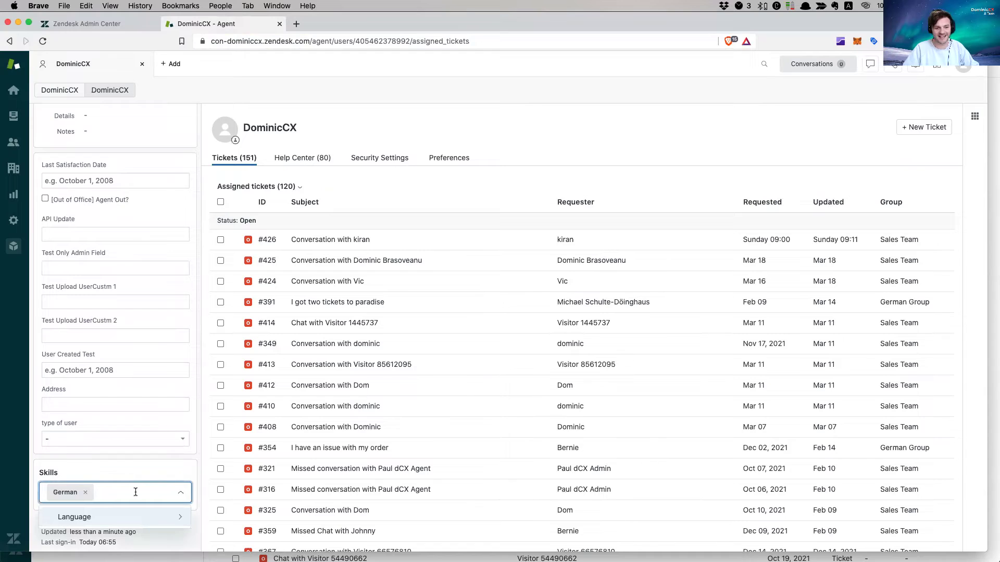
pyautogui.click(85, 493)
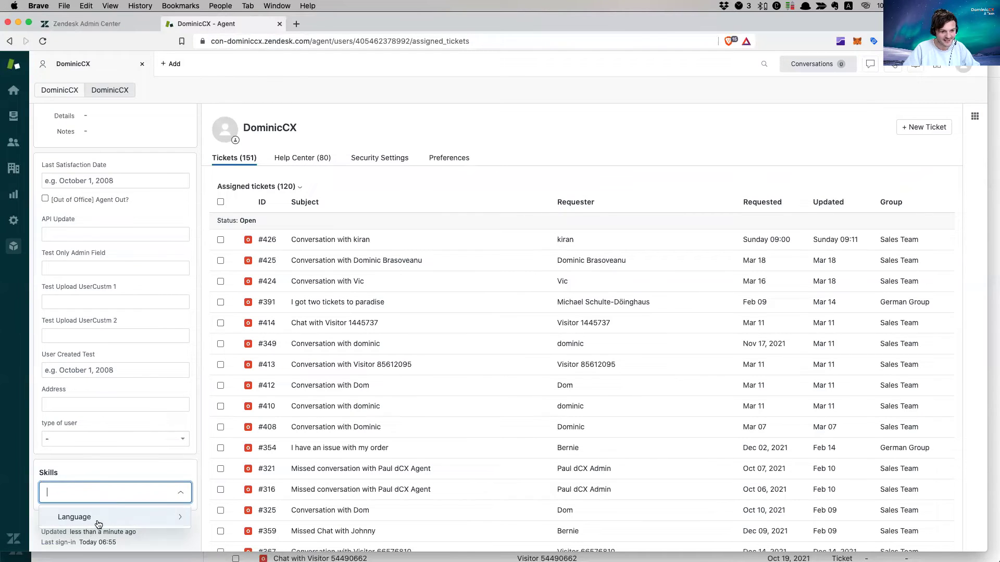
pyautogui.click(98, 521)
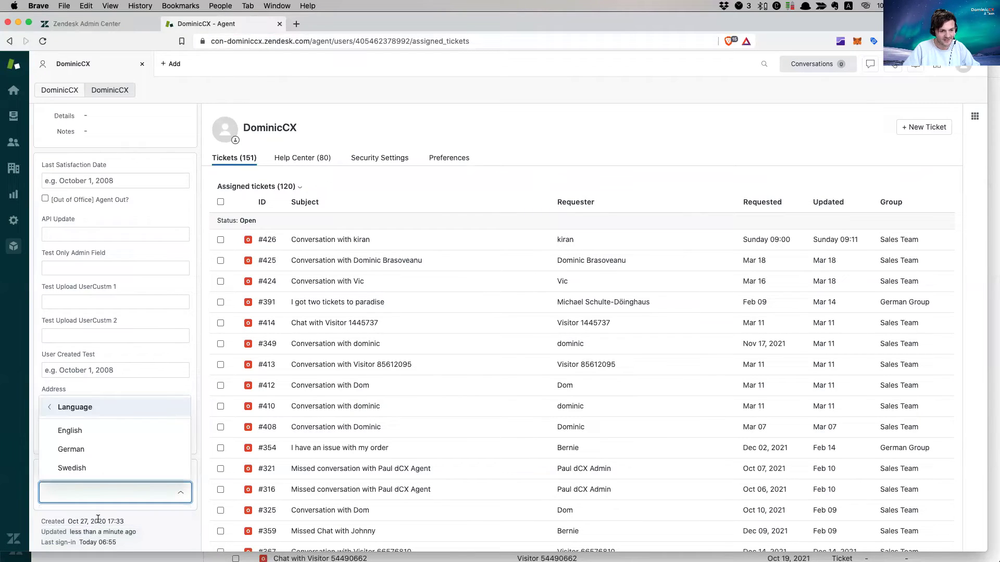
pyautogui.click(90, 456)
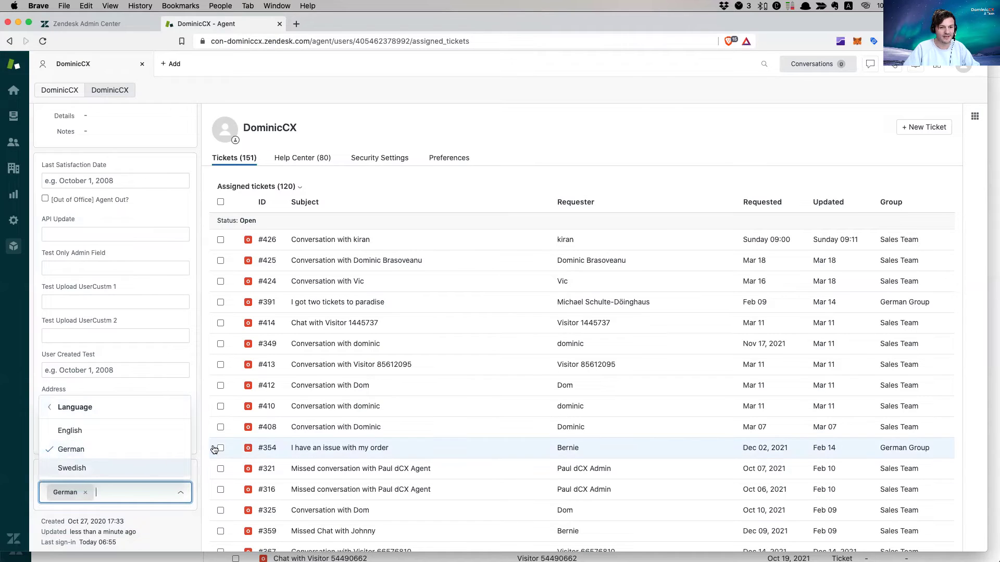
pyautogui.click(344, 98)
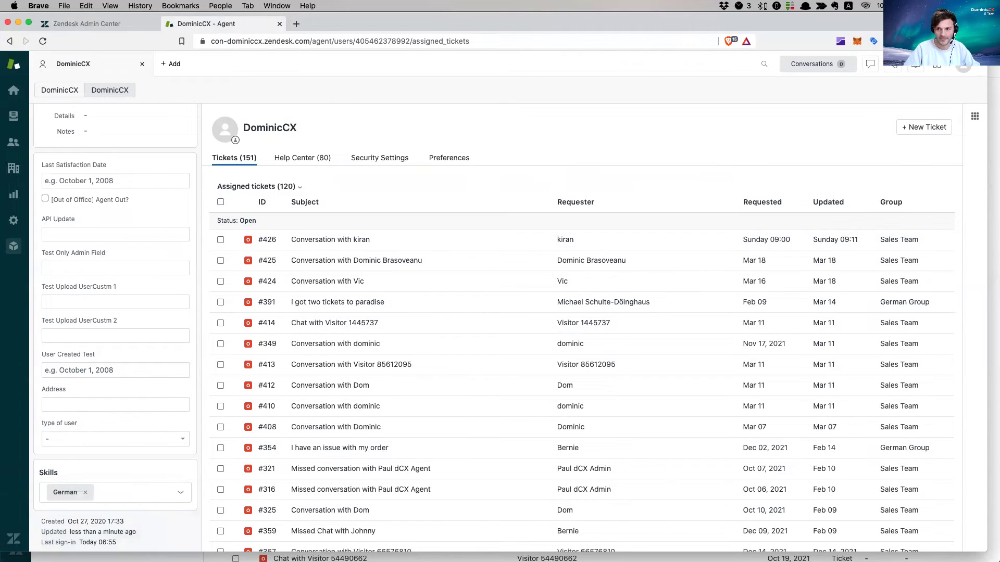
# Step: Search for the colleague by name, check their Swedish skill, then return to your own profile
pyautogui.click(765, 64)
pyautogui.write('michael')
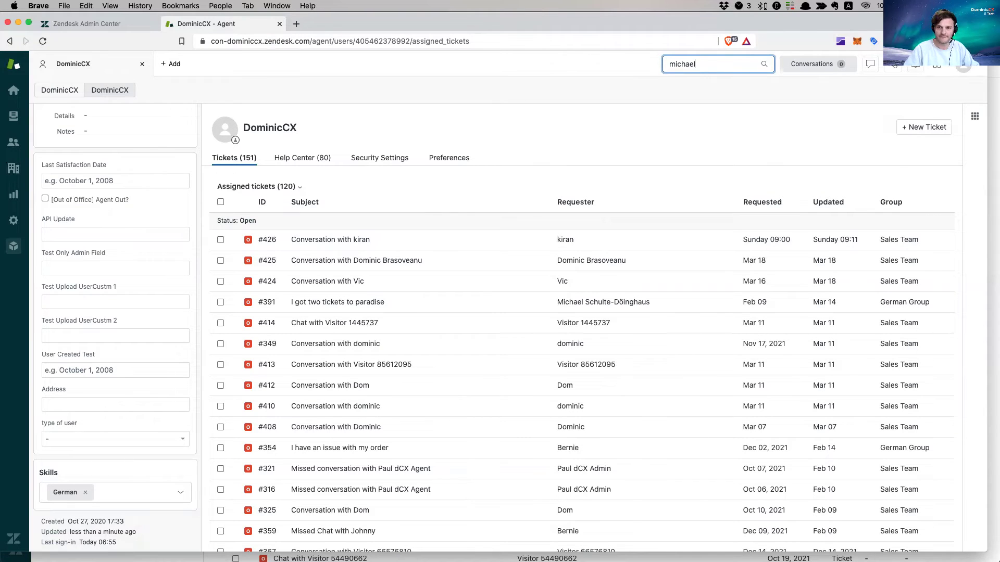
pyautogui.press('Return')
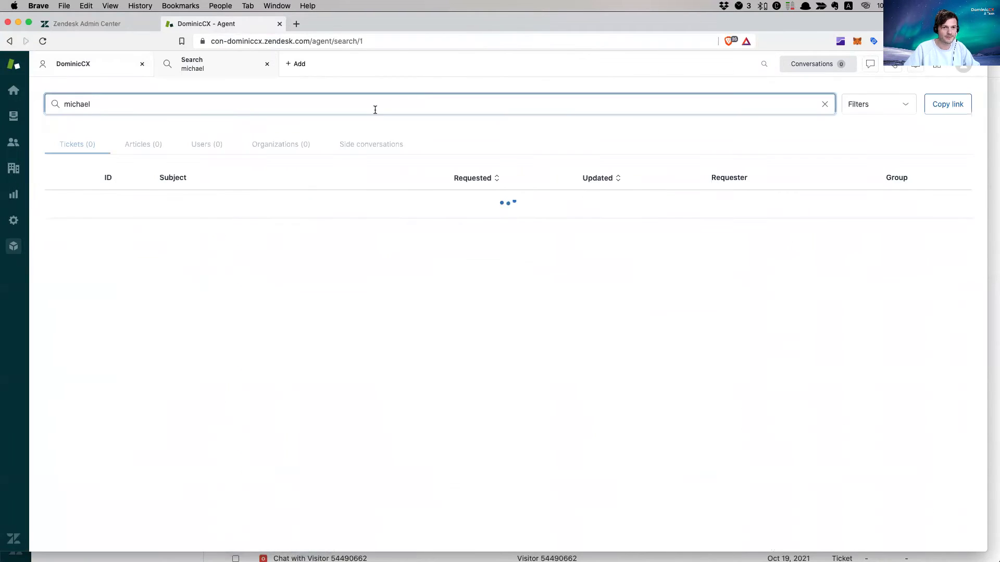
pyautogui.click(221, 151)
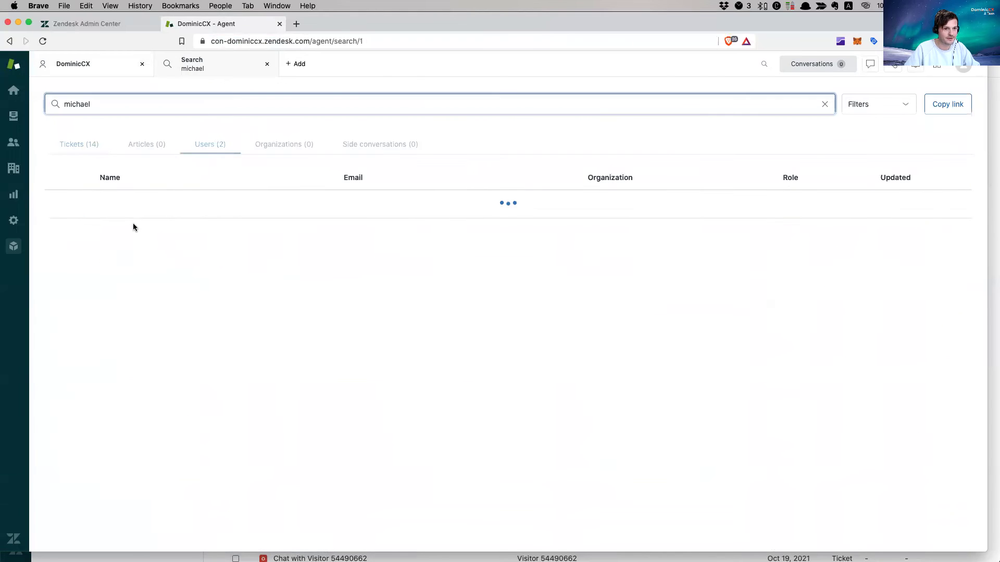
pyautogui.click(174, 223)
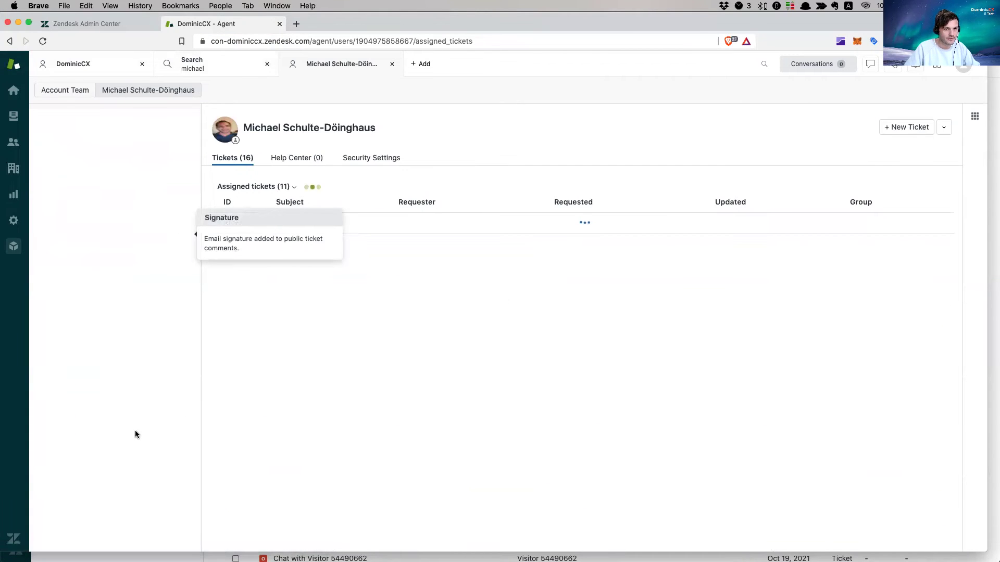
pyautogui.scroll(-10, 97, 437)
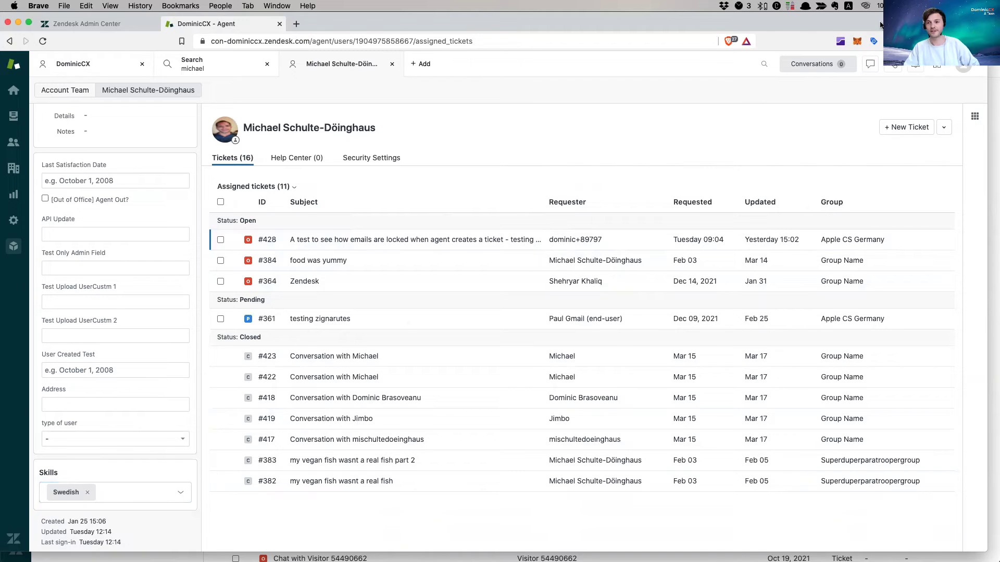
pyautogui.click(939, 66)
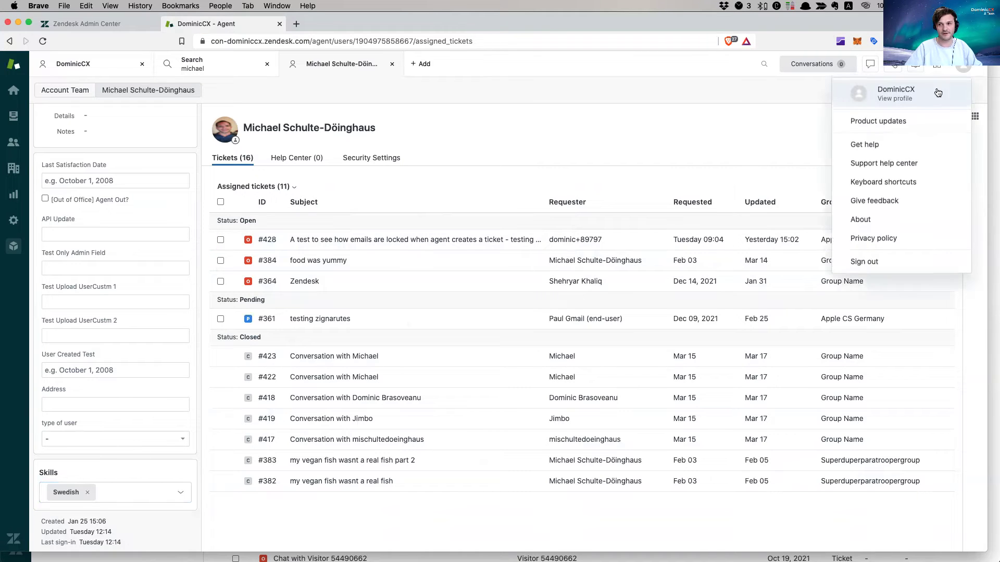
pyautogui.click(895, 94)
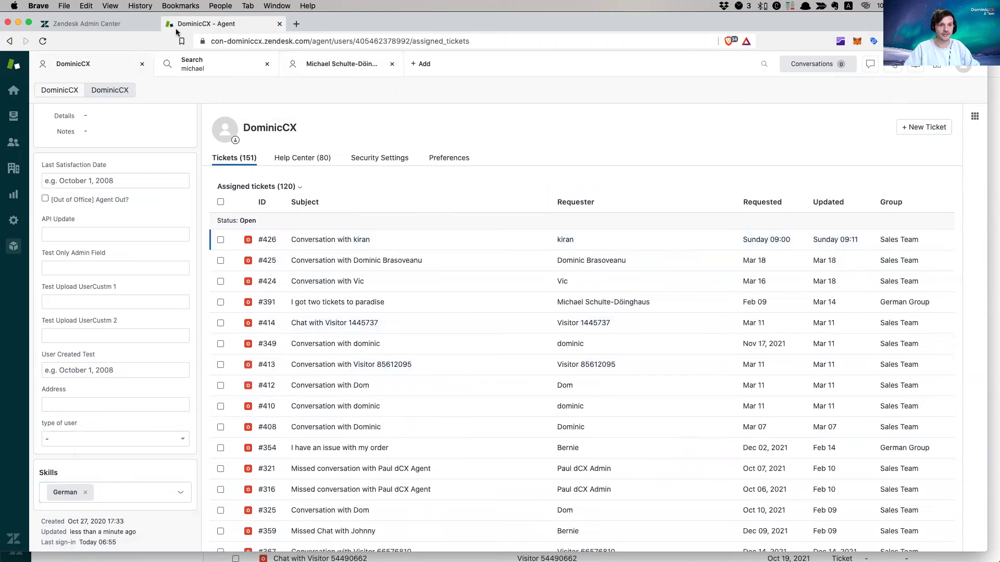
# Step: Switch to the My Tickets view and choose Edit view in Admin Center
pyautogui.click(13, 116)
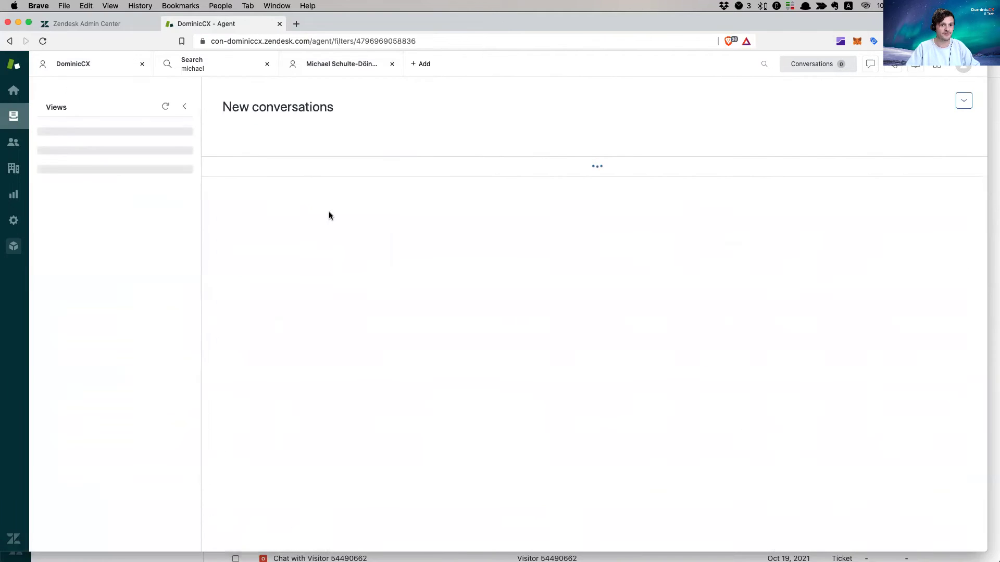
pyautogui.moveTo(496, 171)
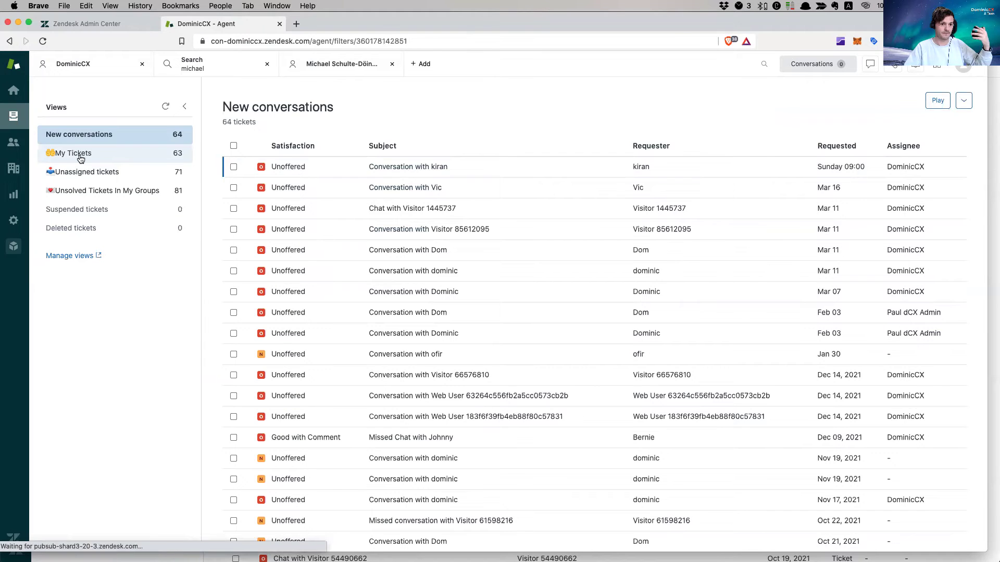
pyautogui.click(110, 156)
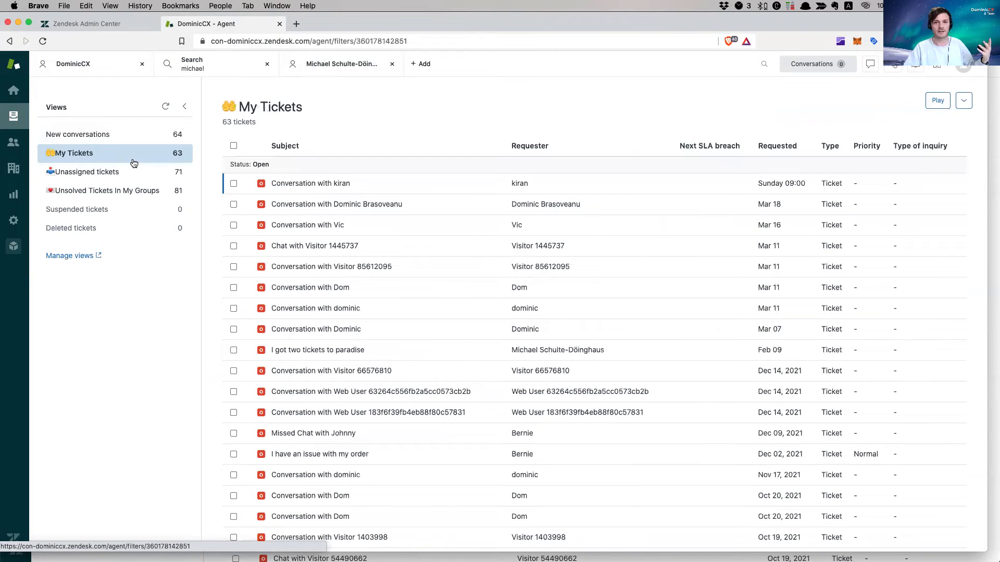
pyautogui.click(964, 100)
pyautogui.click(918, 142)
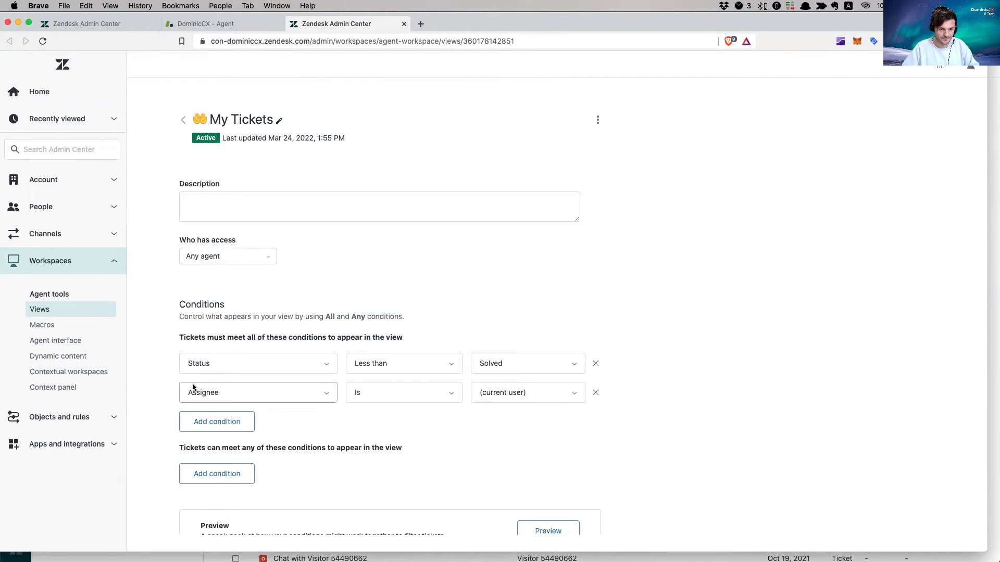
# Step: Add a My Tickets condition requiring Skills is Current user's skills
pyautogui.scroll(-5, 323, 401)
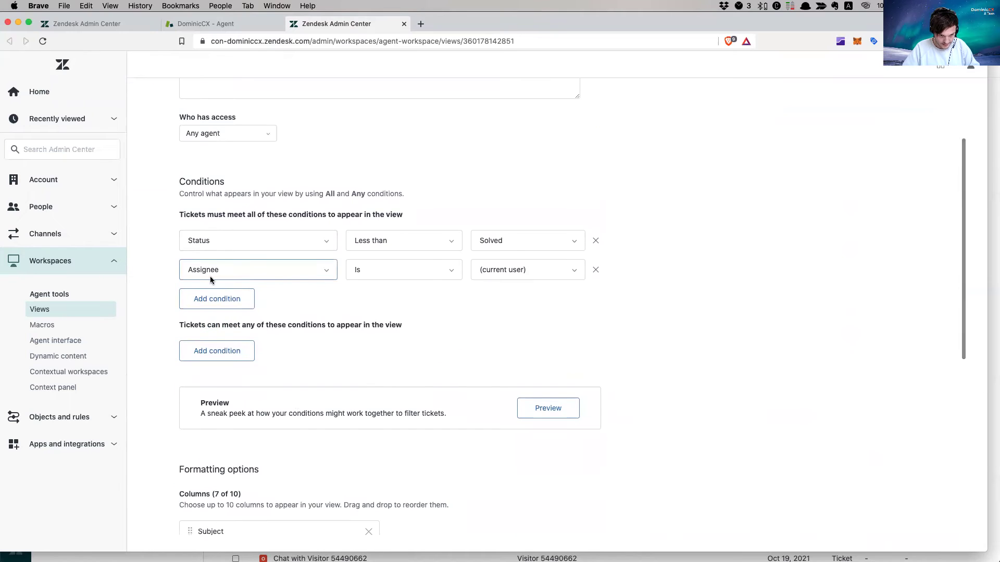
pyautogui.scroll(5, 801, 283)
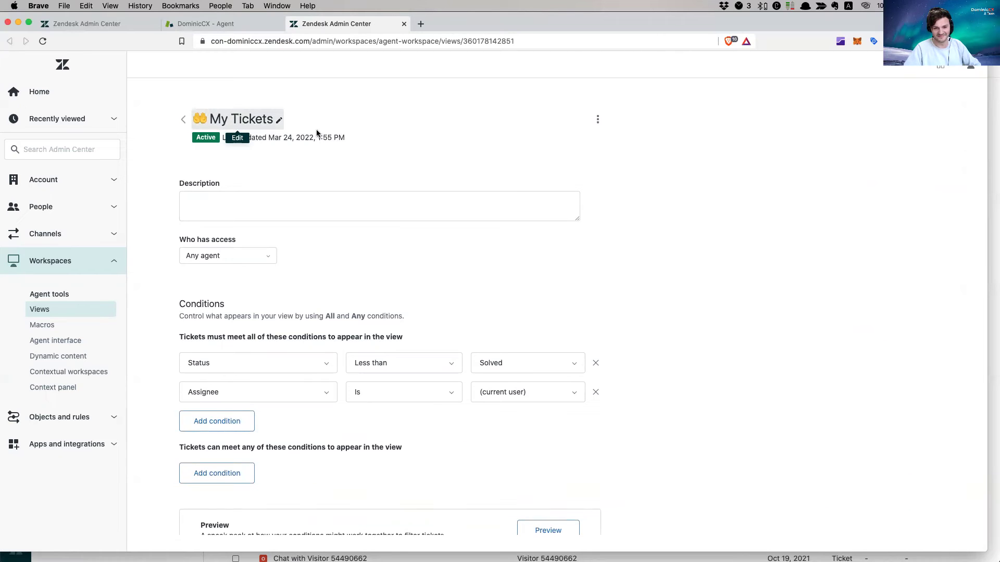
pyautogui.scroll(-5, 431, 372)
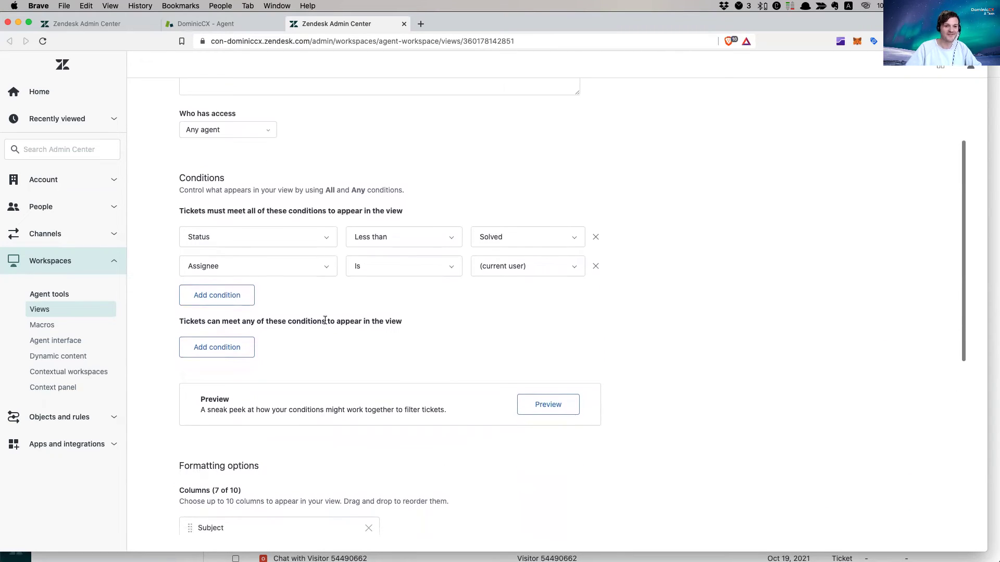
pyautogui.scroll(3, 328, 326)
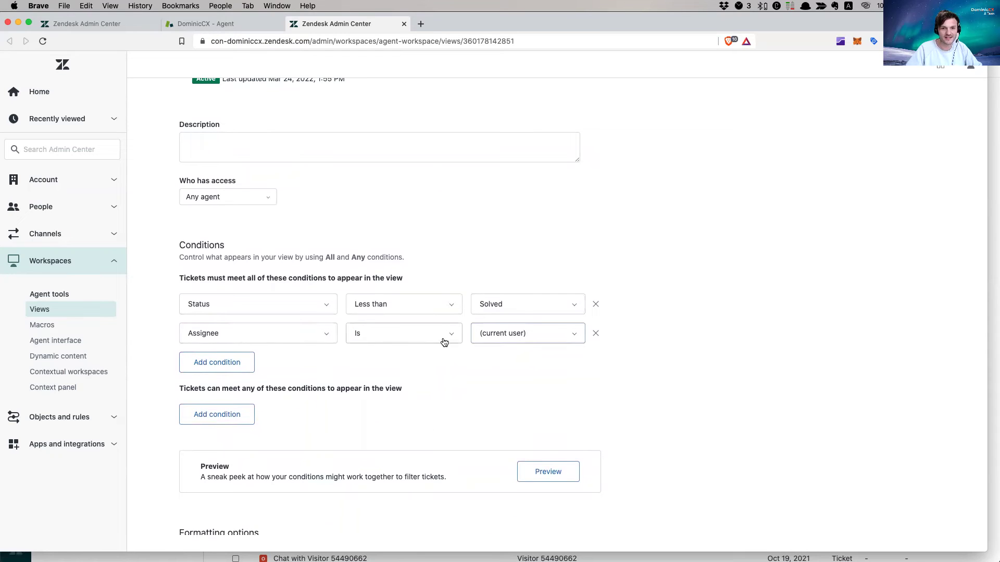
pyautogui.click(224, 363)
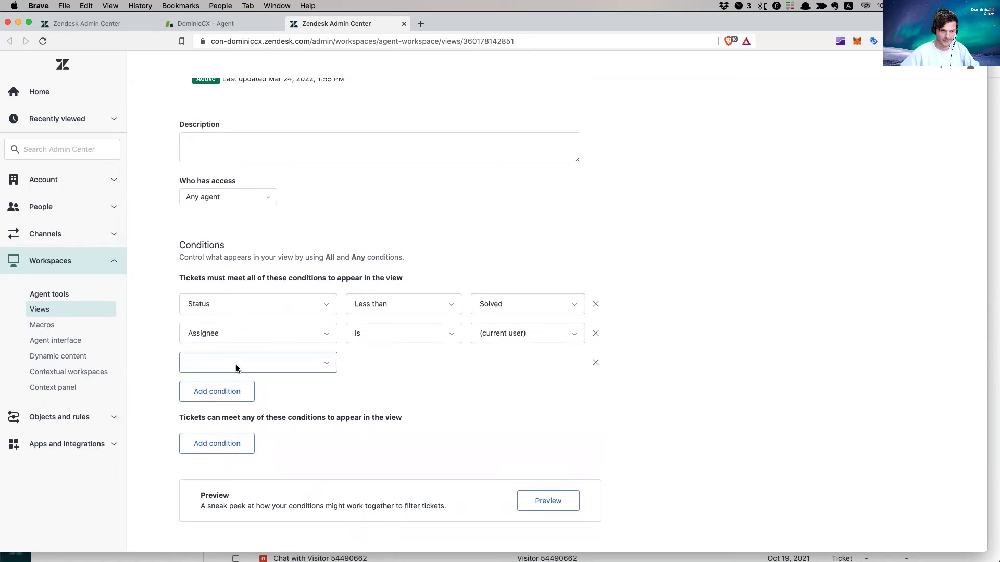
pyautogui.click(236, 365)
pyautogui.write('skill')
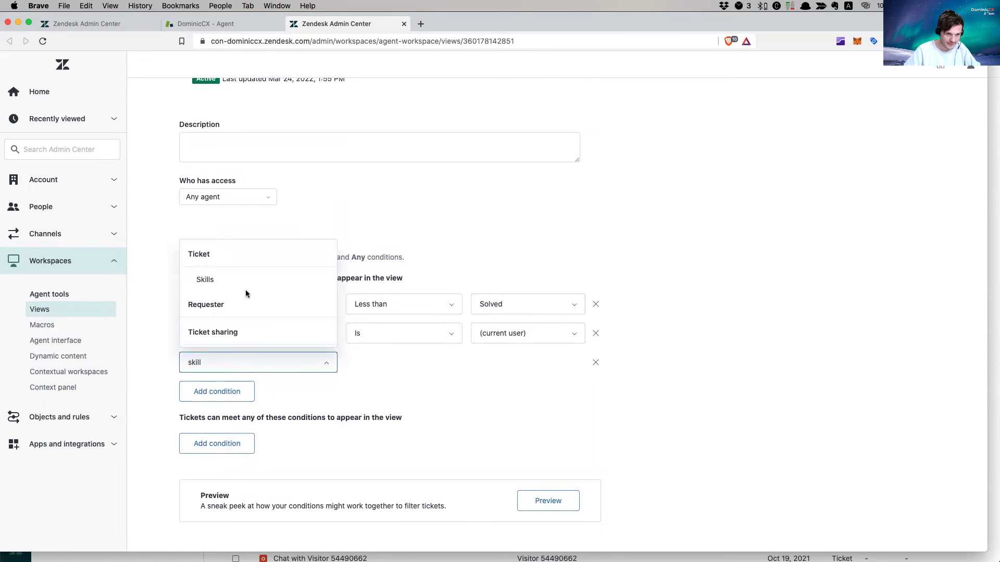
pyautogui.click(225, 283)
pyautogui.click(384, 360)
pyautogui.click(368, 388)
pyautogui.click(492, 360)
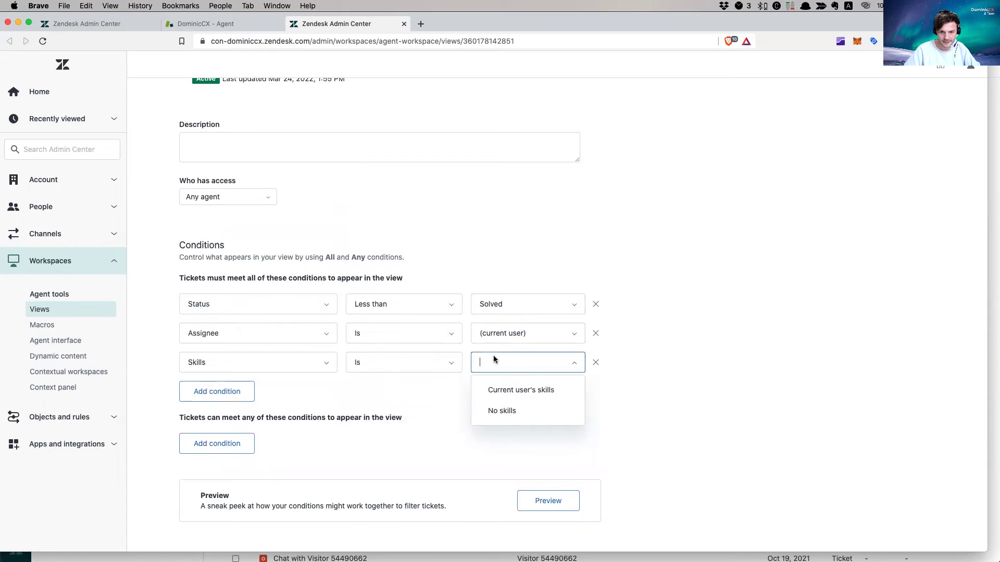
pyautogui.click(525, 390)
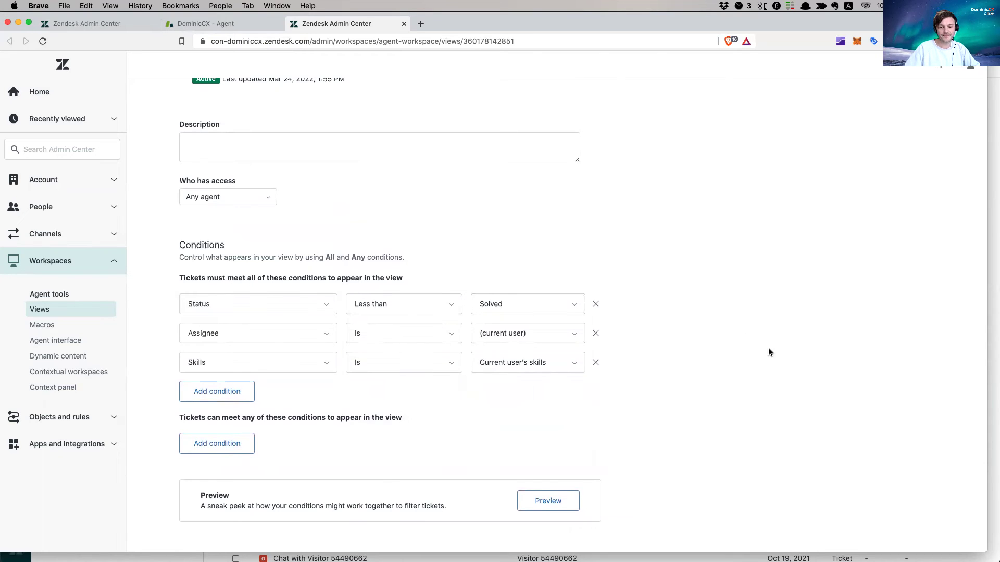
# Step: Save the updated My Tickets view and dismiss the success confirmation
pyautogui.scroll(-3, 774, 348)
pyautogui.scroll(-6, 774, 350)
pyautogui.click(548, 509)
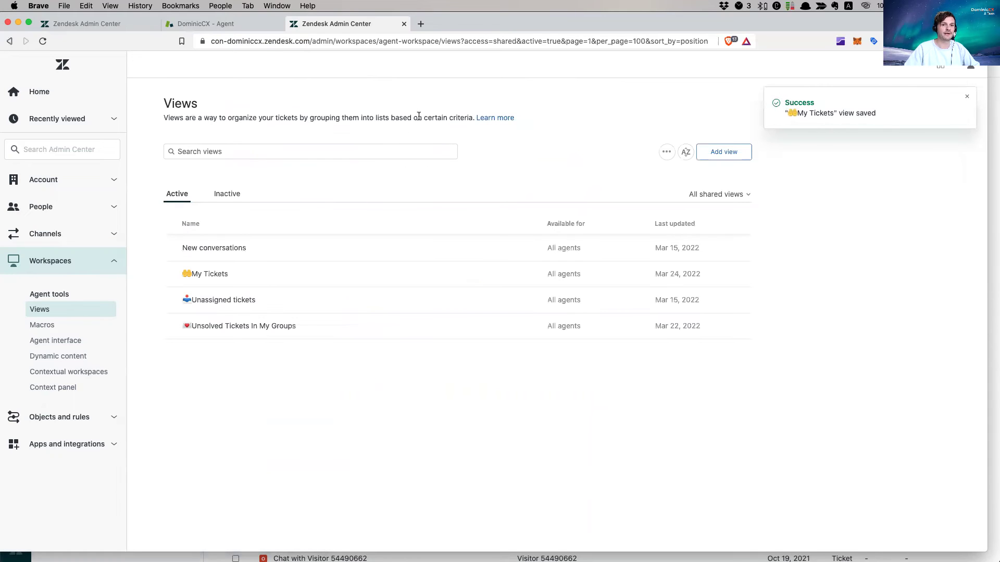
pyautogui.click(966, 97)
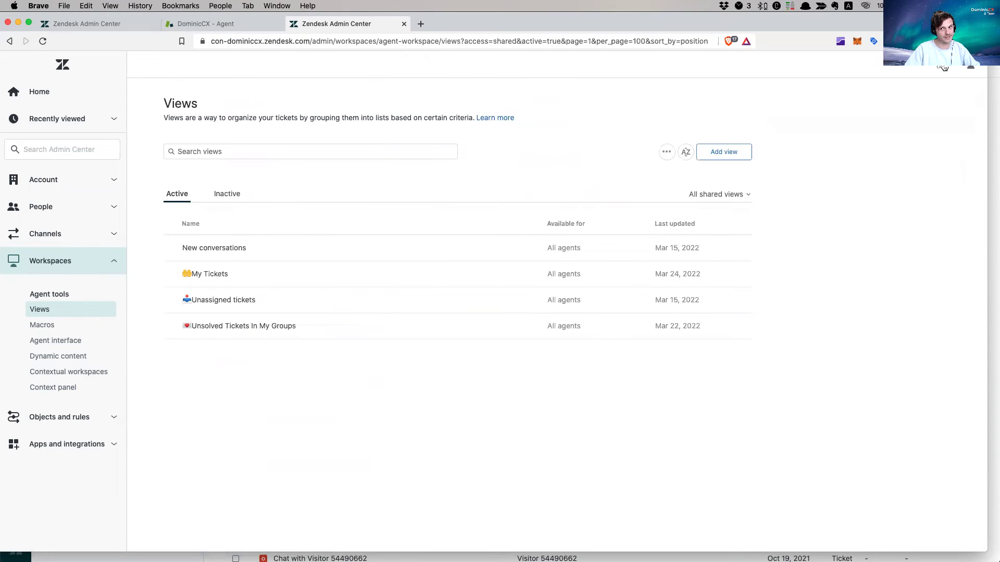
# Step: Reload the Agent Workspace so My Tickets applies the skills filter, showing 0 tickets
pyautogui.click(206, 24)
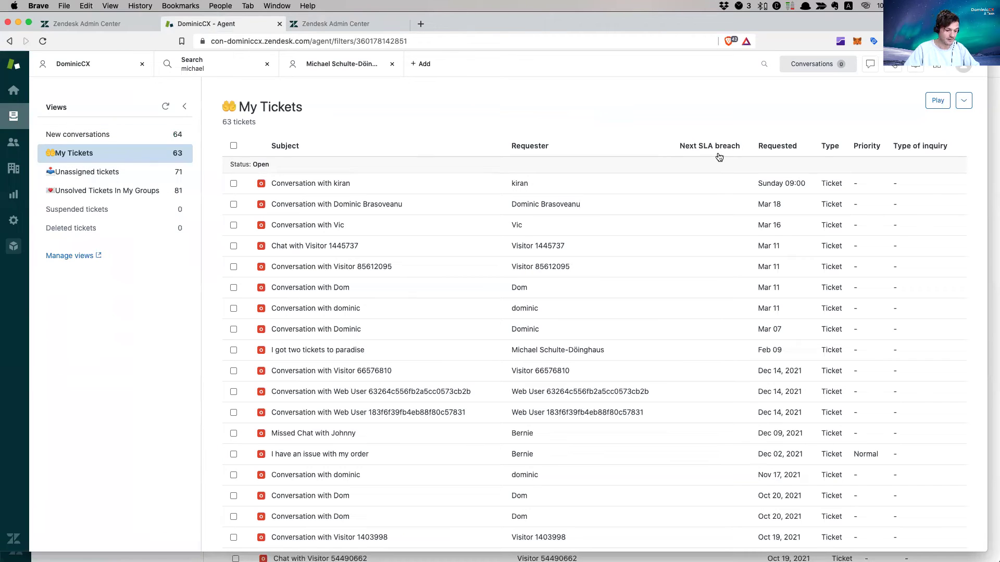
pyautogui.press('super+r')
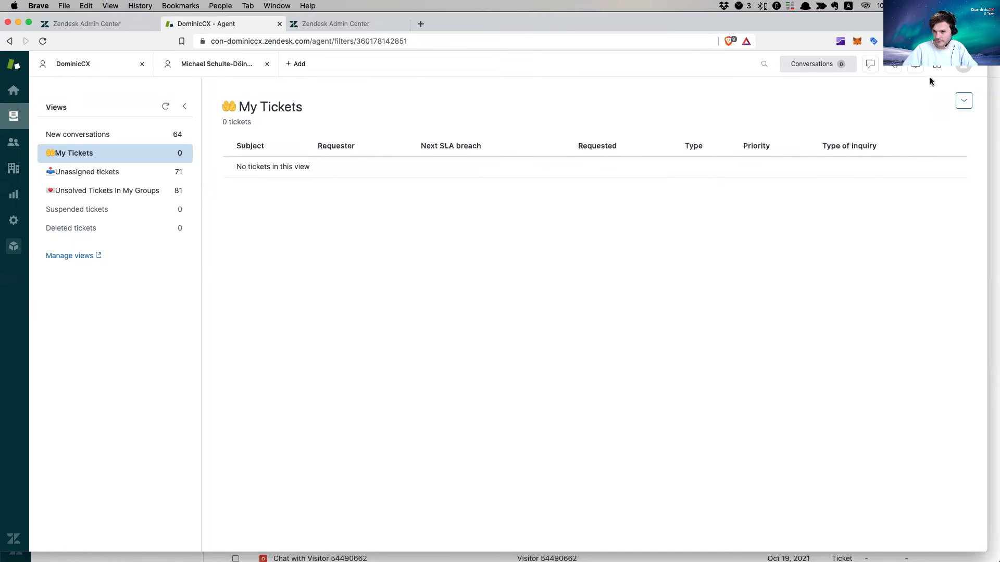
# Step: Review the German skill's ticket conditions under Objects and rules routing settings
pyautogui.click(322, 24)
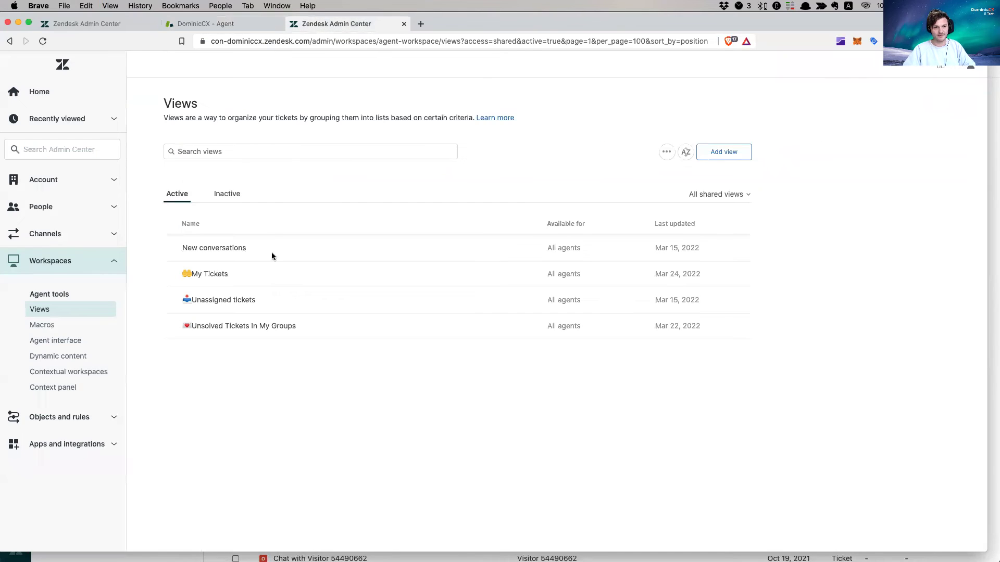
pyautogui.click(61, 262)
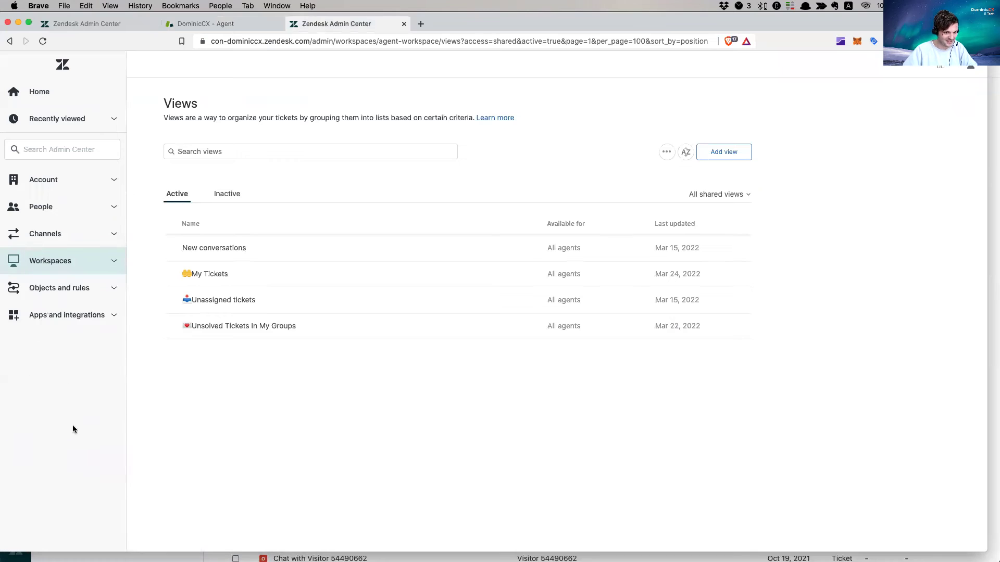
pyautogui.click(62, 289)
pyautogui.scroll(-4, 120, 361)
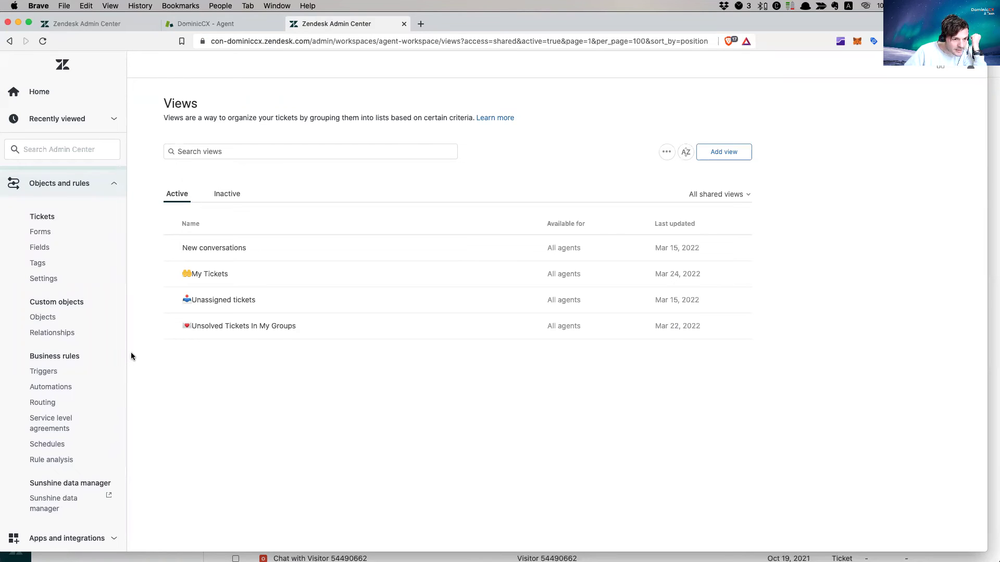
pyautogui.click(52, 402)
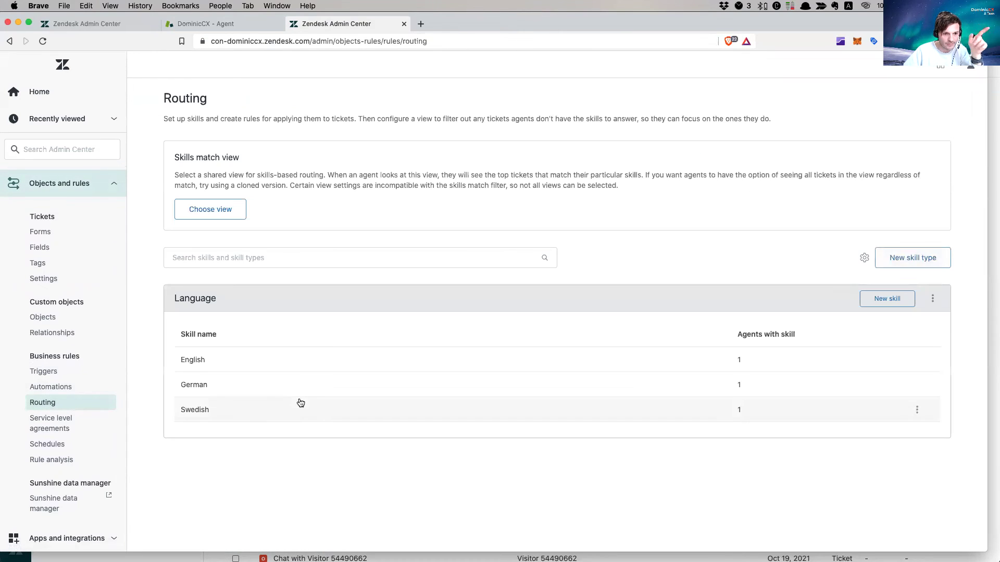
pyautogui.click(212, 386)
pyautogui.scroll(-3, 301, 484)
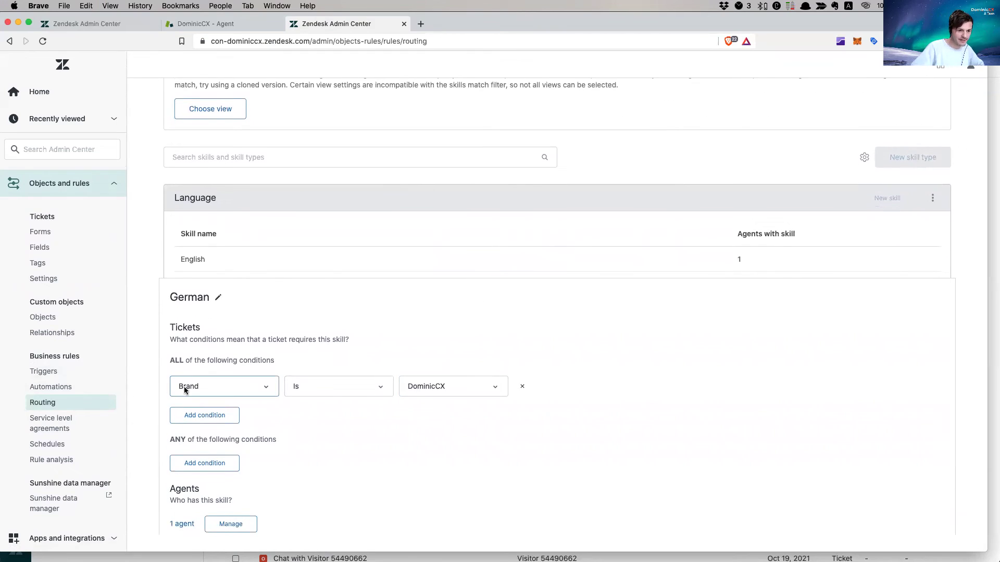
# Step: Copy a brand's support email address from the Email channel settings
pyautogui.click(89, 183)
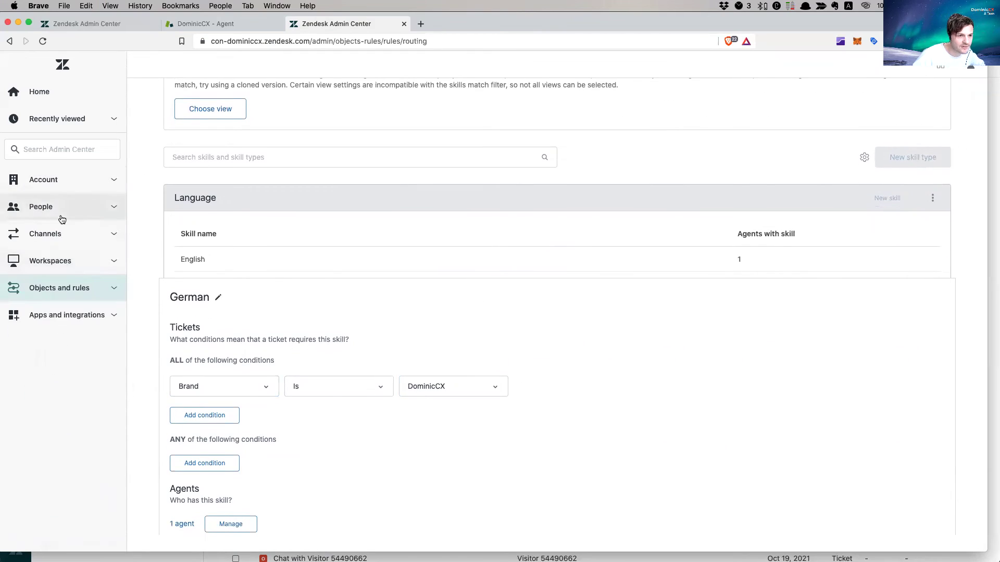
pyautogui.click(52, 234)
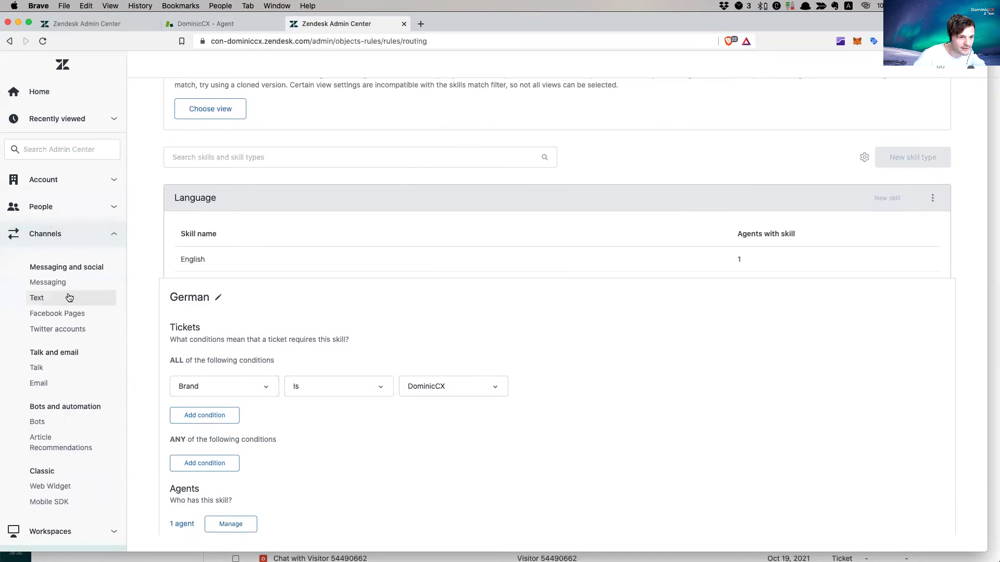
pyautogui.click(42, 383)
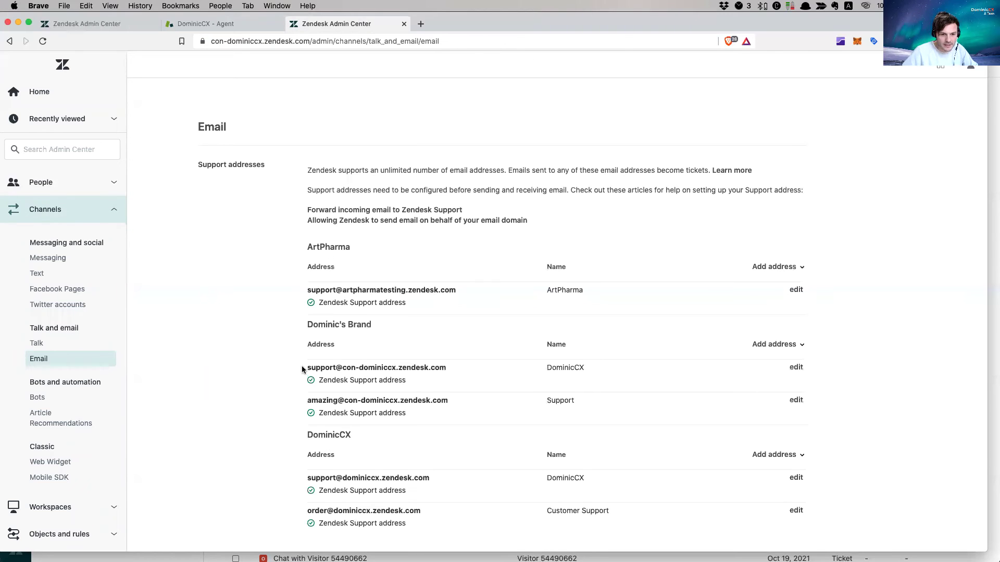
pyautogui.scroll(-4, 308, 370)
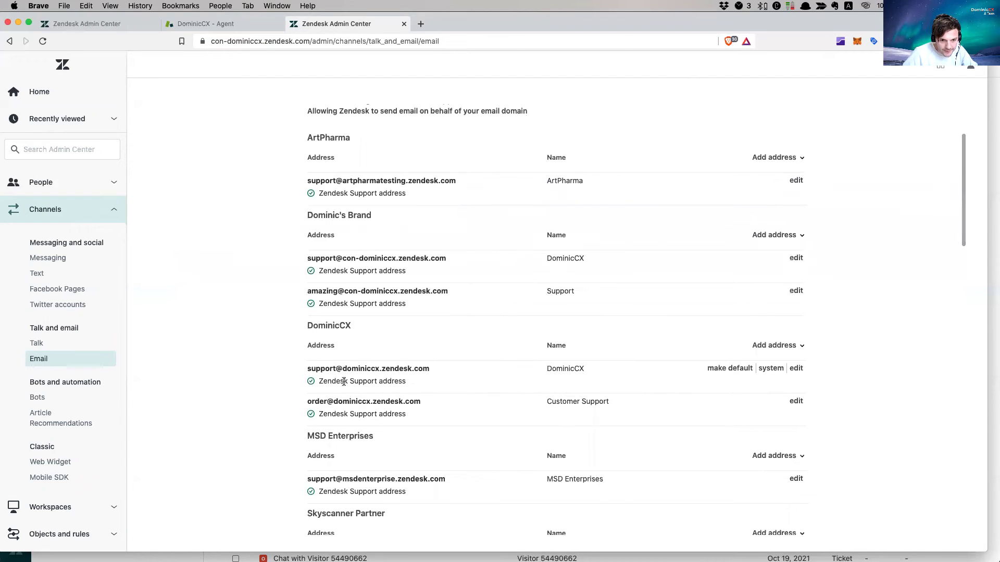
pyautogui.moveTo(430, 369); pyautogui.dragTo(308, 376)
pyautogui.rightClick(324, 370)
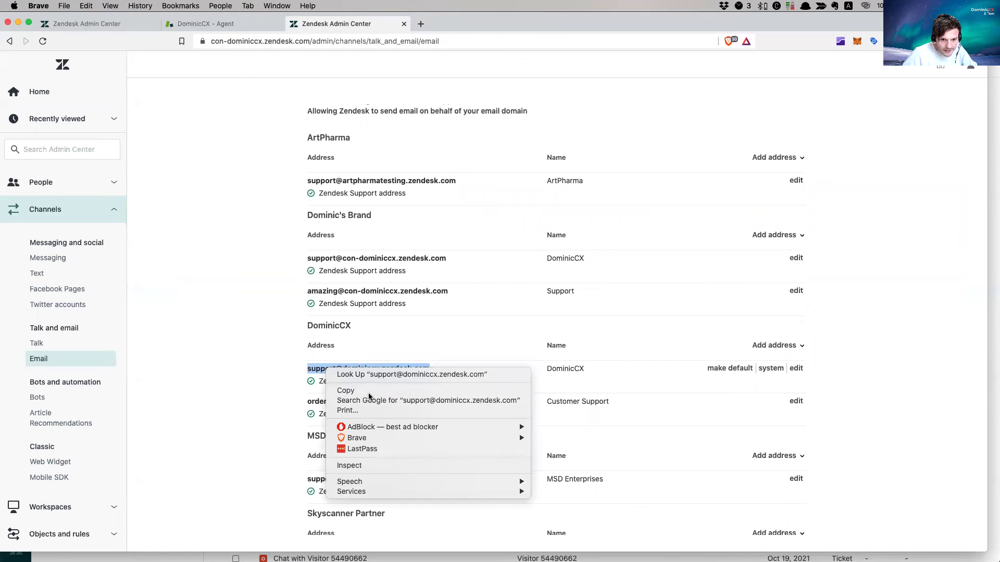
pyautogui.click(344, 389)
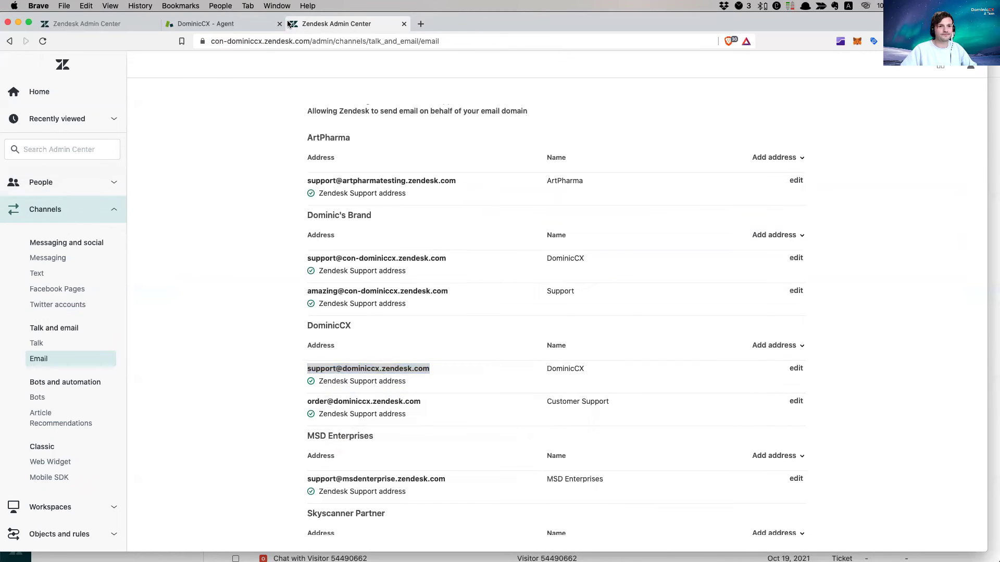
pyautogui.click(239, 25)
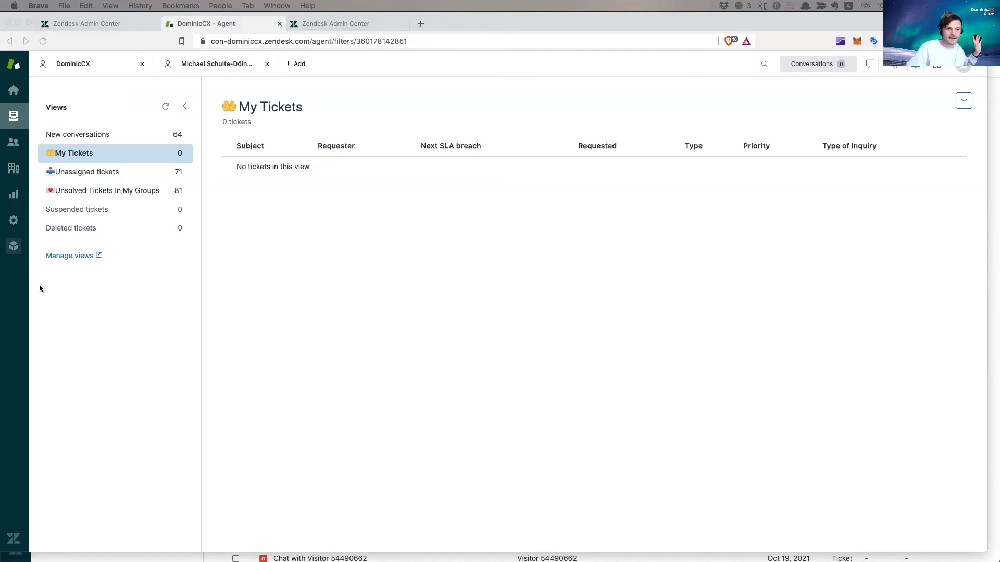
pyautogui.click(311, 384)
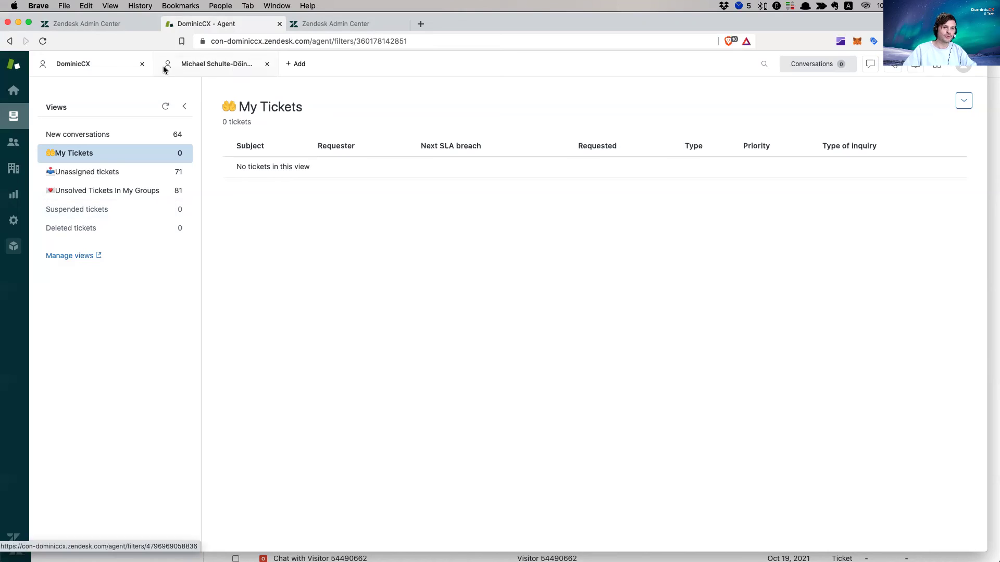
# Step: Refresh views and open German-skill test ticket #434 from Unassigned tickets
pyautogui.click(165, 106)
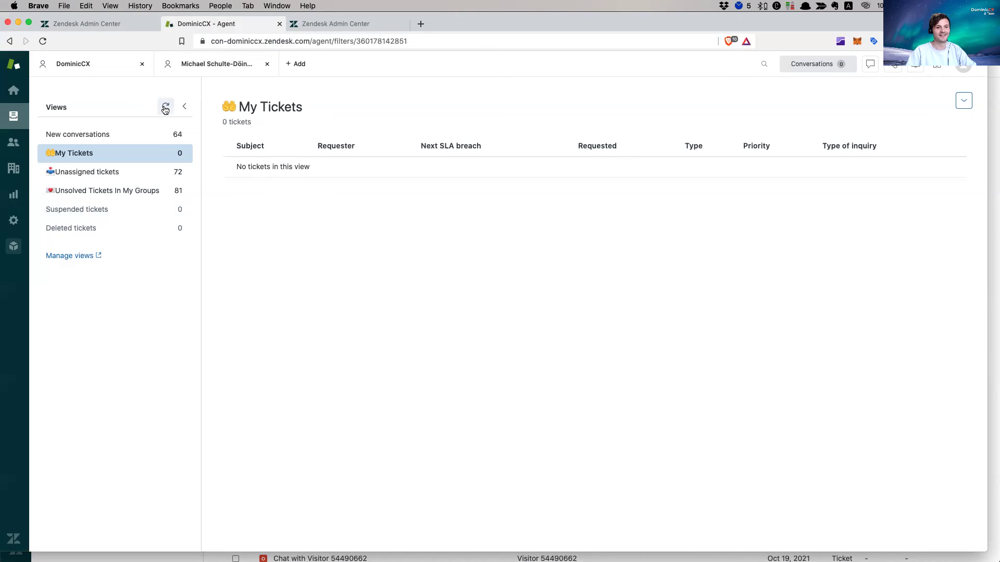
pyautogui.click(143, 174)
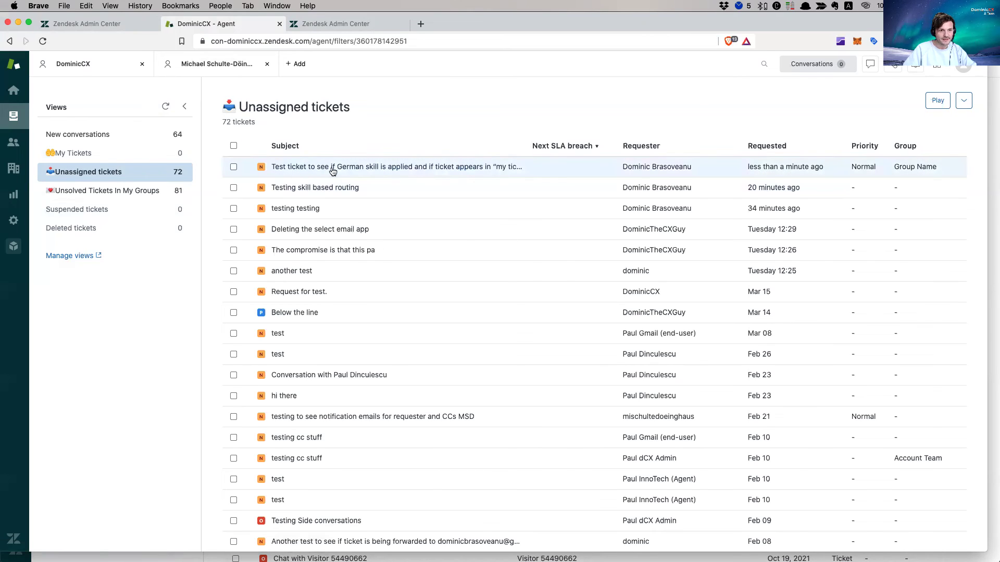
pyautogui.click(366, 167)
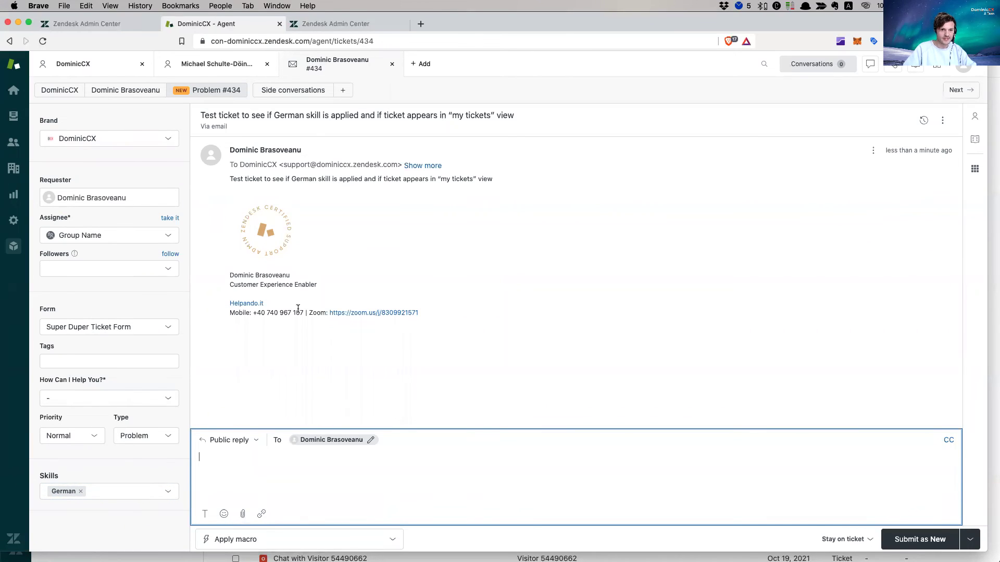
# Step: Assign ticket #434 to yourself and submit it with status New
pyautogui.moveTo(209, 113); pyautogui.dragTo(368, 114)
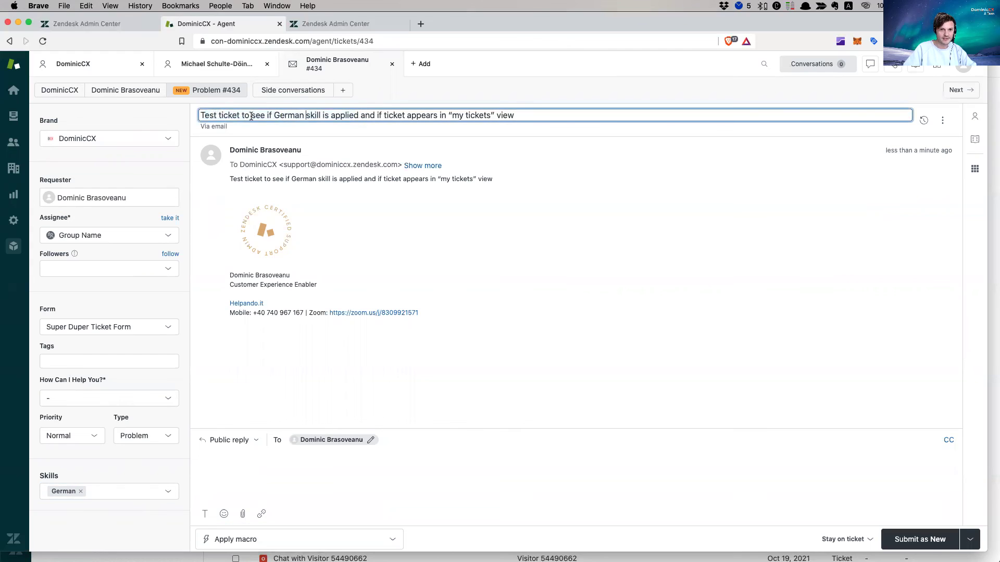
pyautogui.moveTo(237, 115); pyautogui.dragTo(298, 110)
pyautogui.click(540, 113)
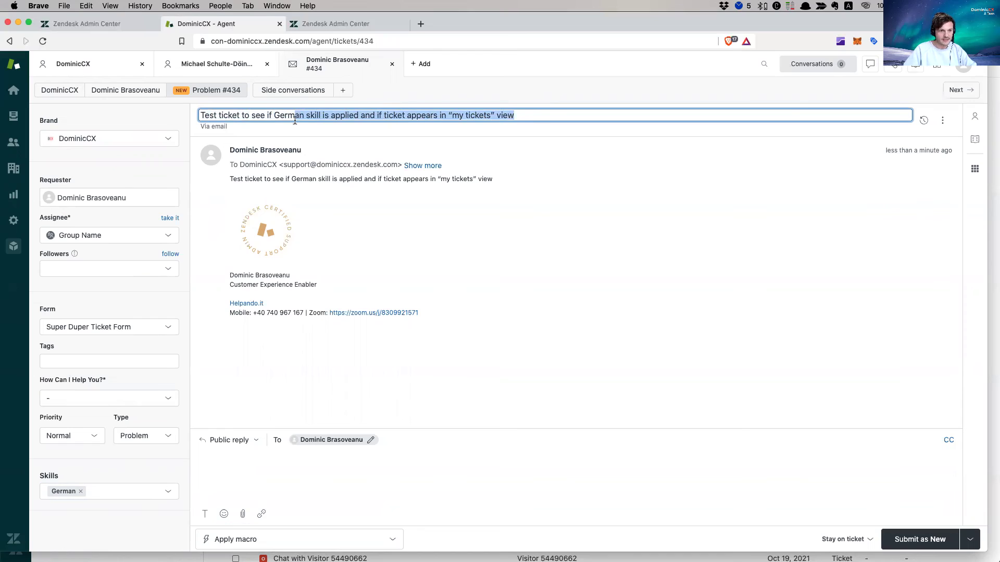
pyautogui.click(248, 318)
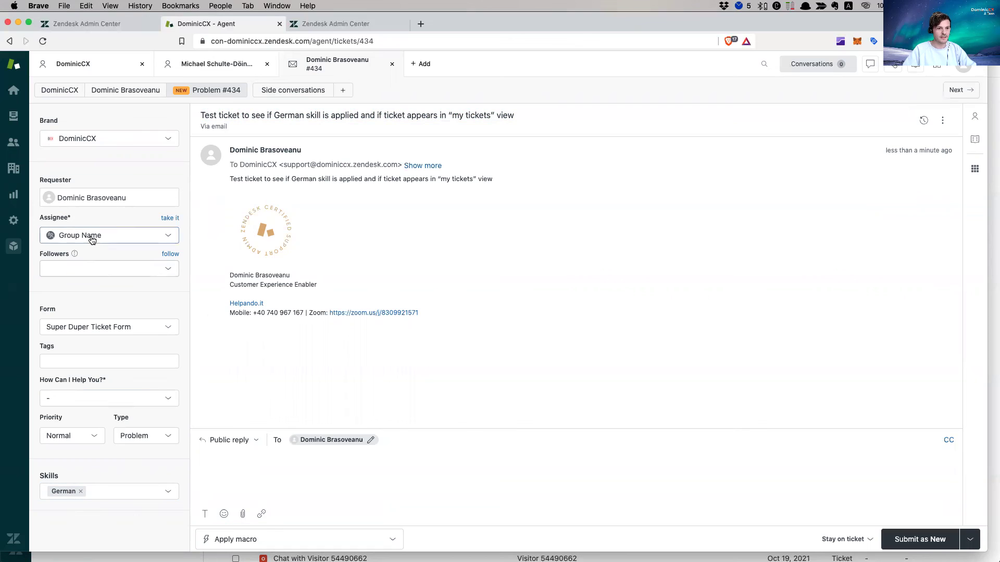
pyautogui.click(170, 218)
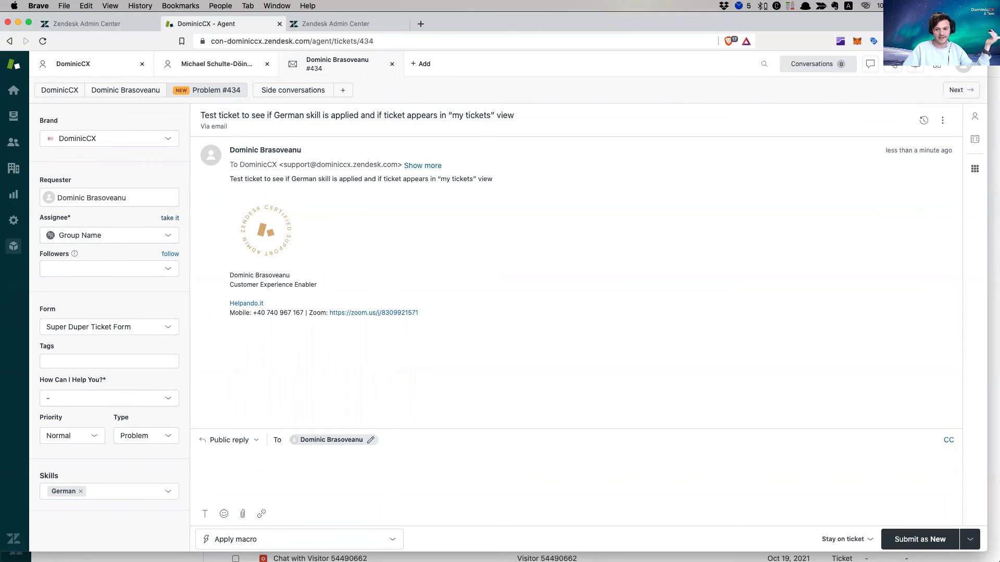
pyautogui.click(933, 542)
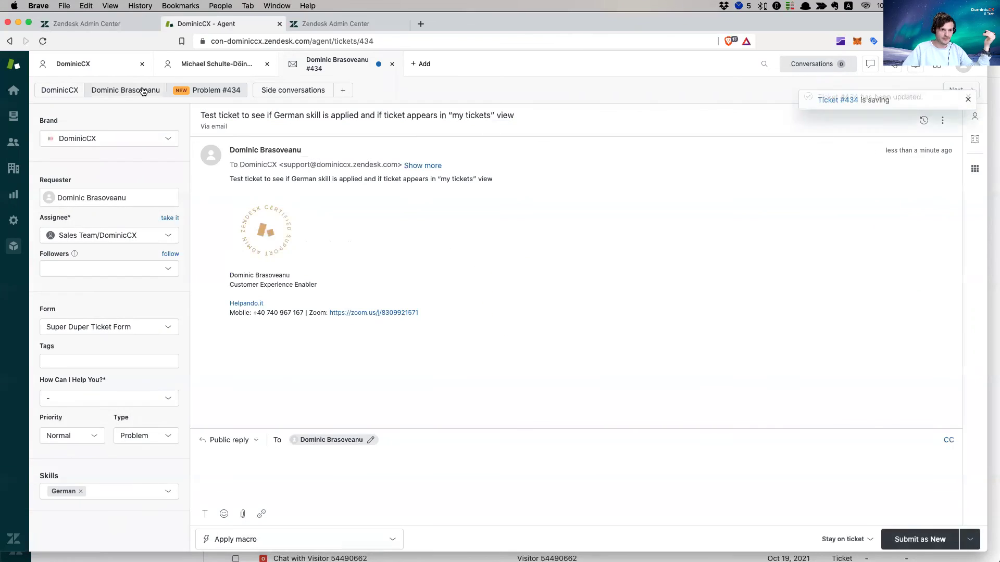
# Step: Show My Tickets listing only ticket #434, open it, then return to the list
pyautogui.click(15, 116)
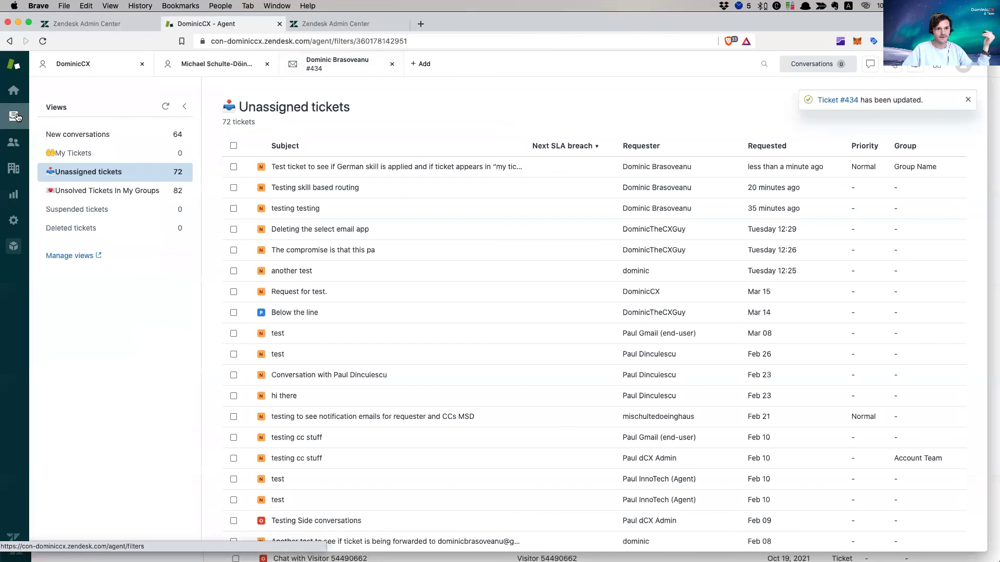
pyautogui.click(147, 161)
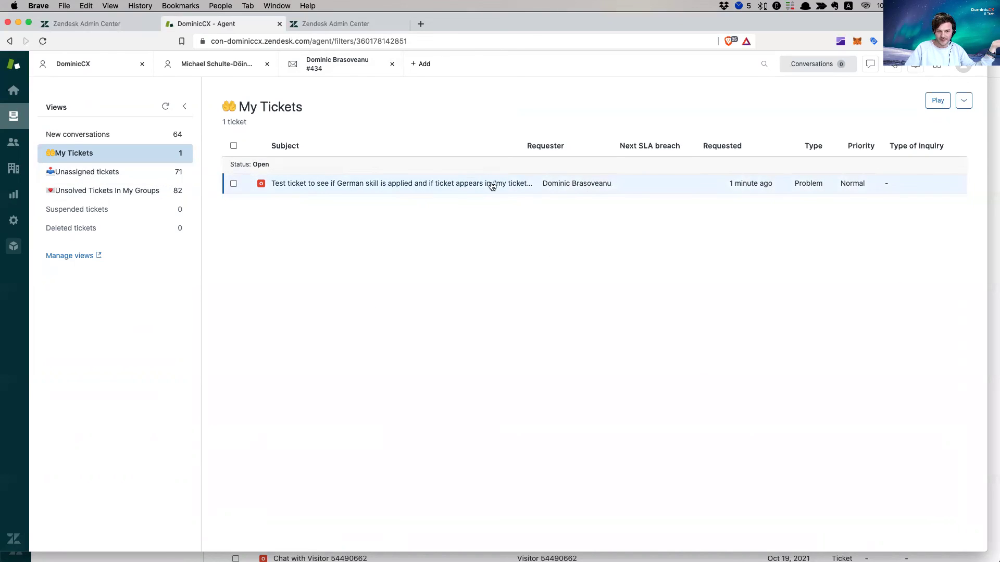
pyautogui.moveTo(371, 186)
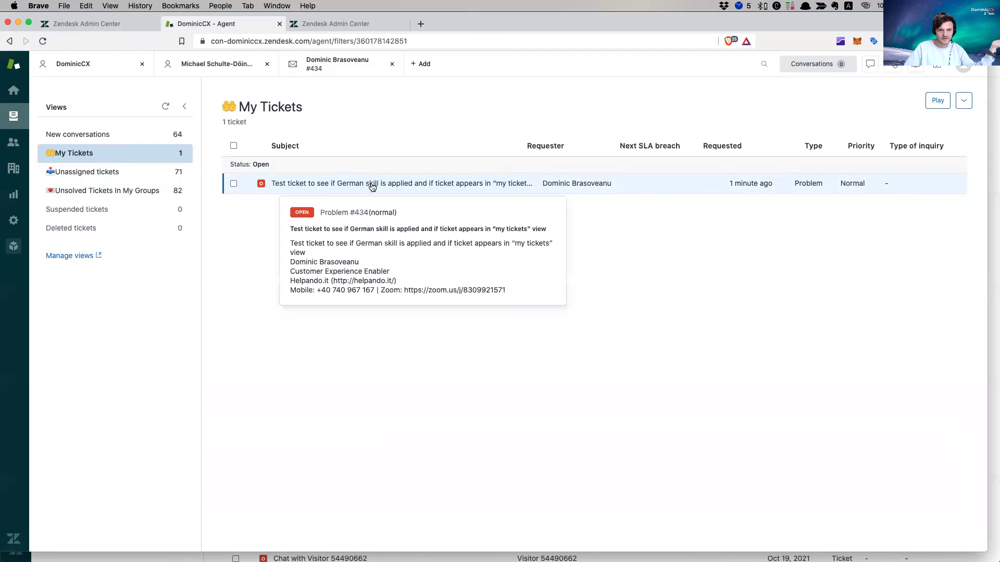
pyautogui.click(473, 186)
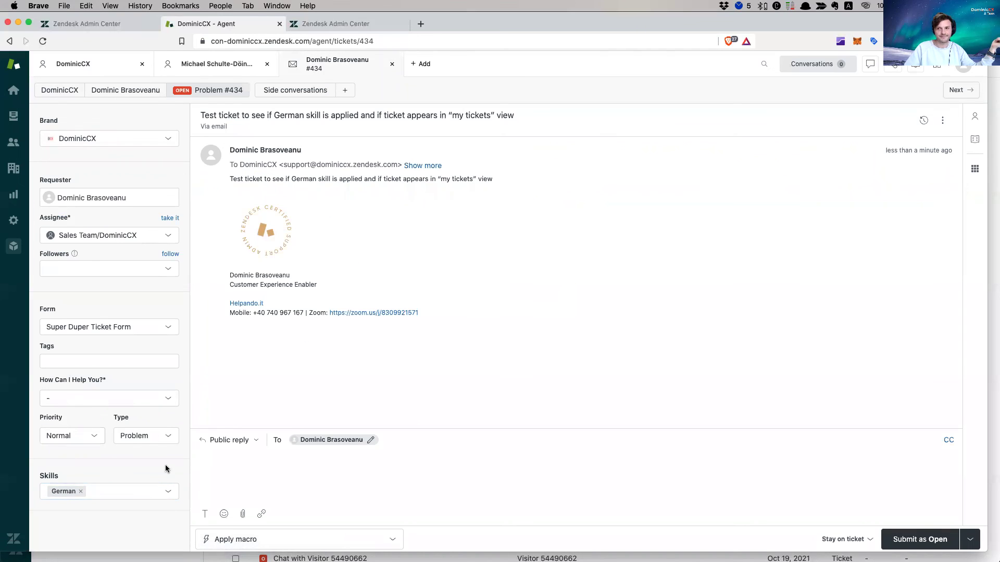
pyautogui.click(205, 454)
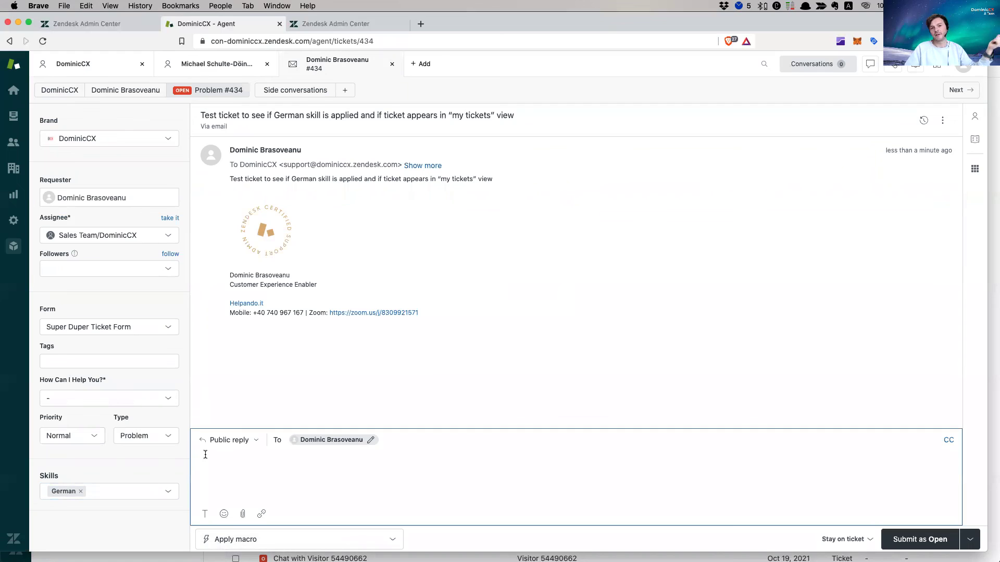
pyautogui.click(13, 116)
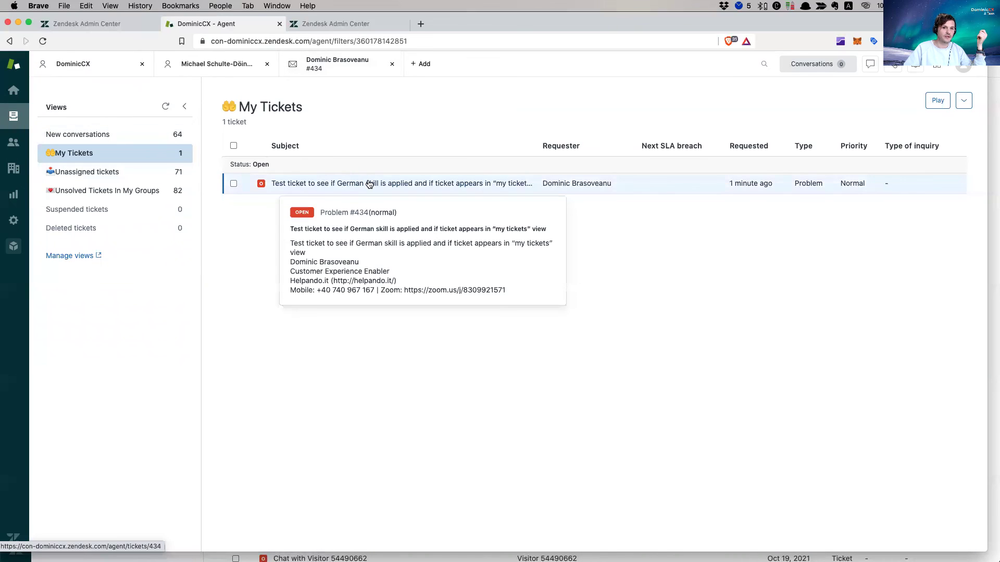